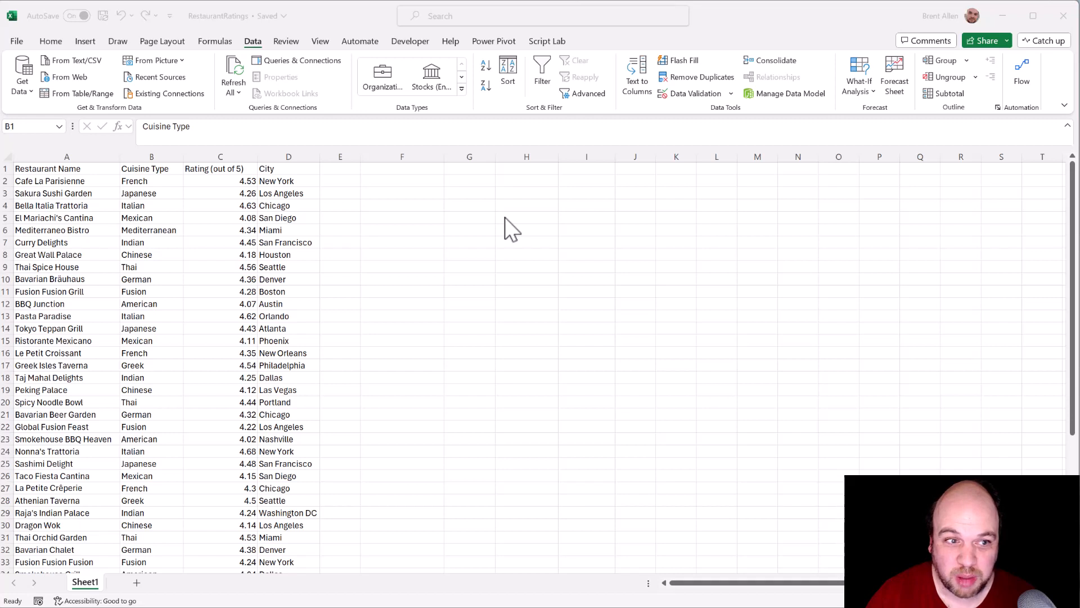
# Step: Add filters to the header row and filter the Cuisine Type column to show only Thai
pyautogui.click(180, 169)
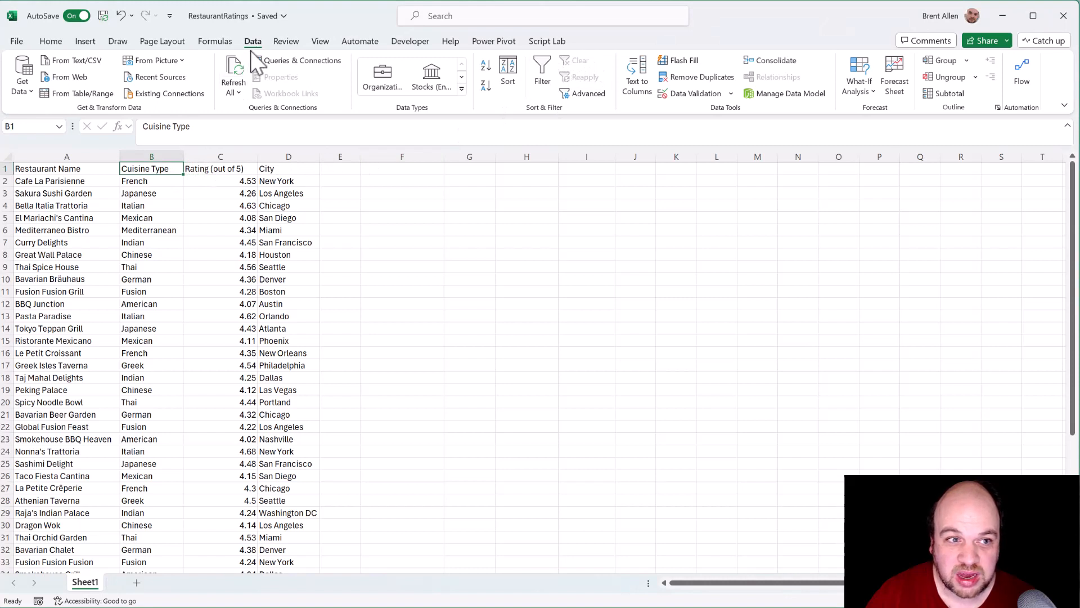
pyautogui.click(543, 82)
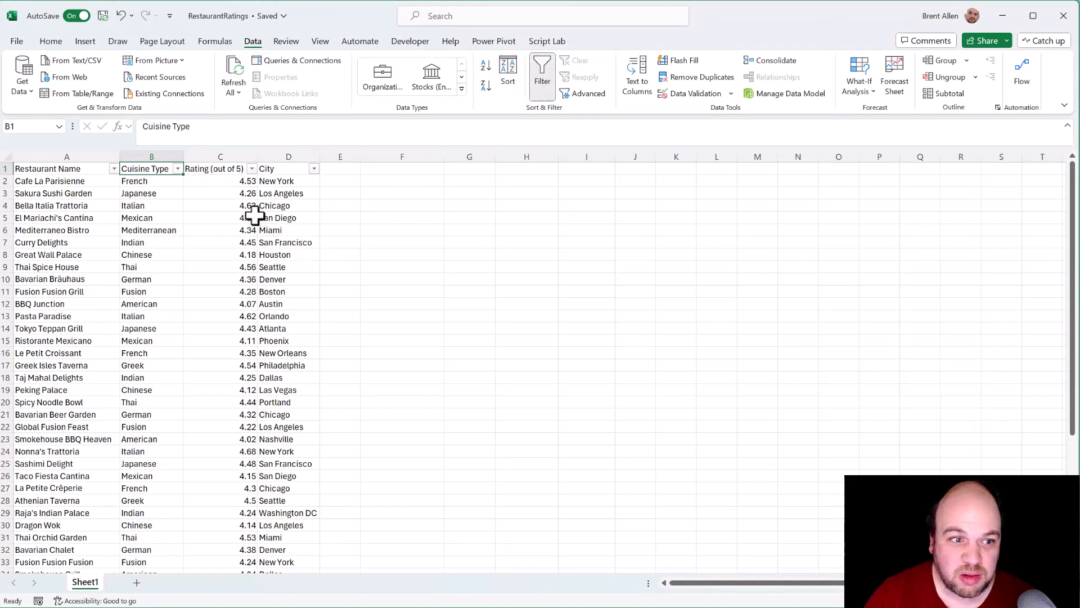
pyautogui.click(176, 168)
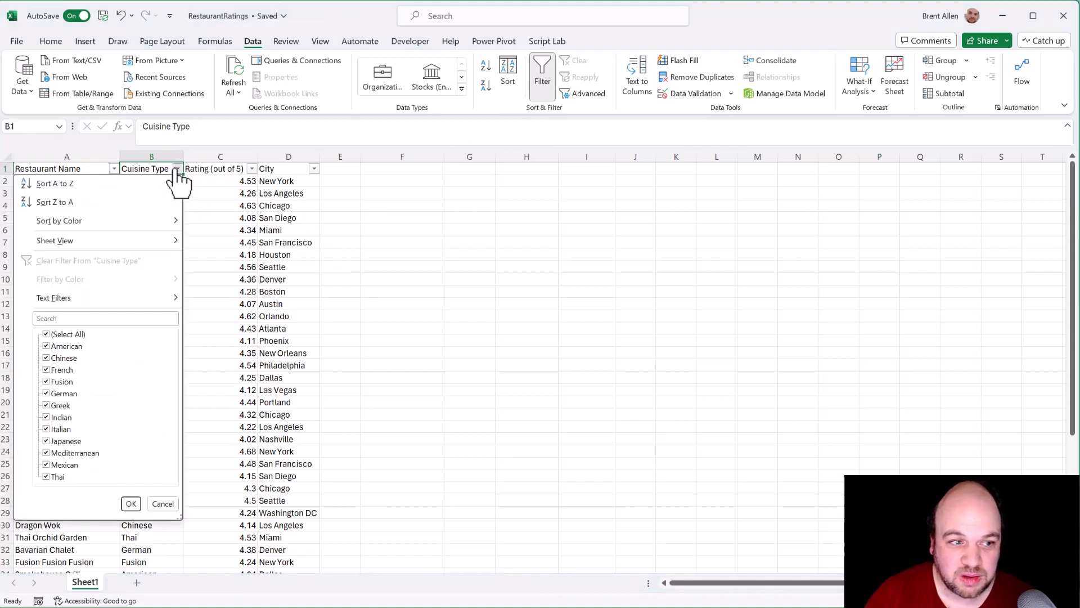
pyautogui.click(51, 335)
pyautogui.click(56, 476)
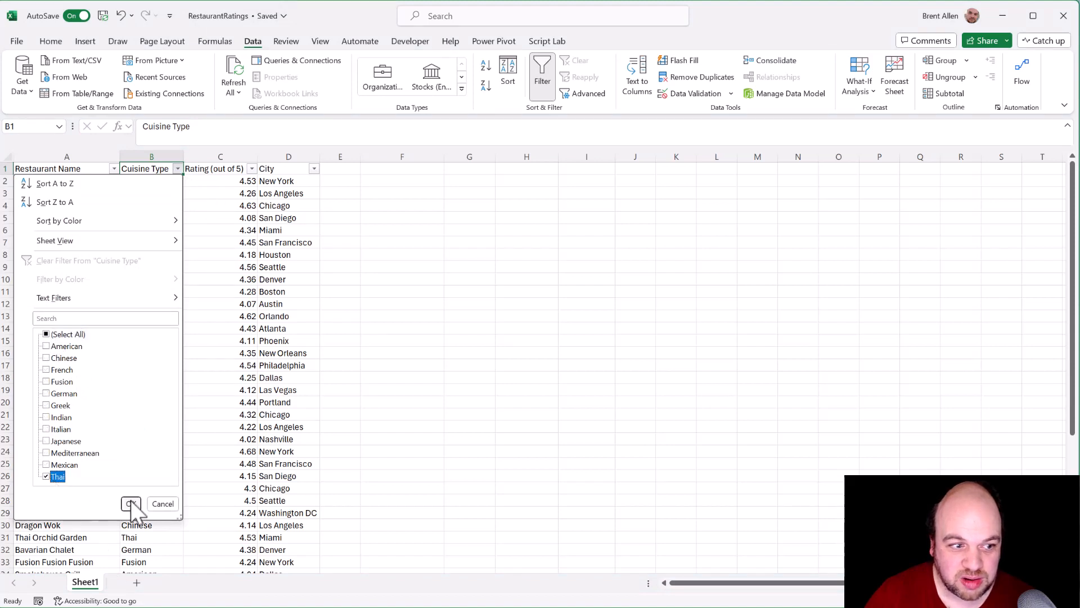
pyautogui.click(130, 502)
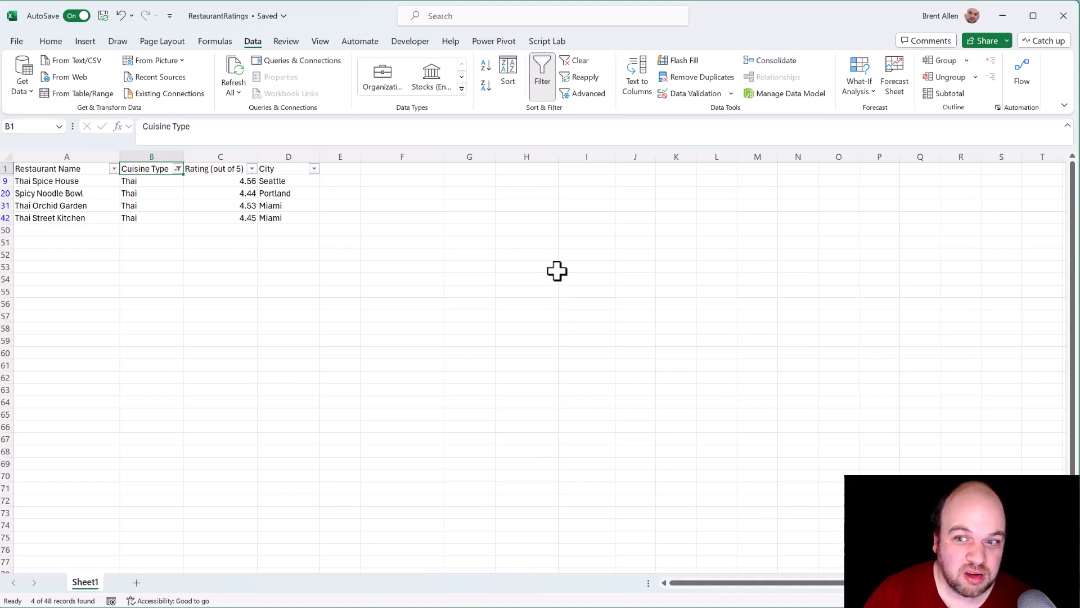
# Step: Clear the Cuisine Type filter and turn off filtering for the header row
pyautogui.click(577, 61)
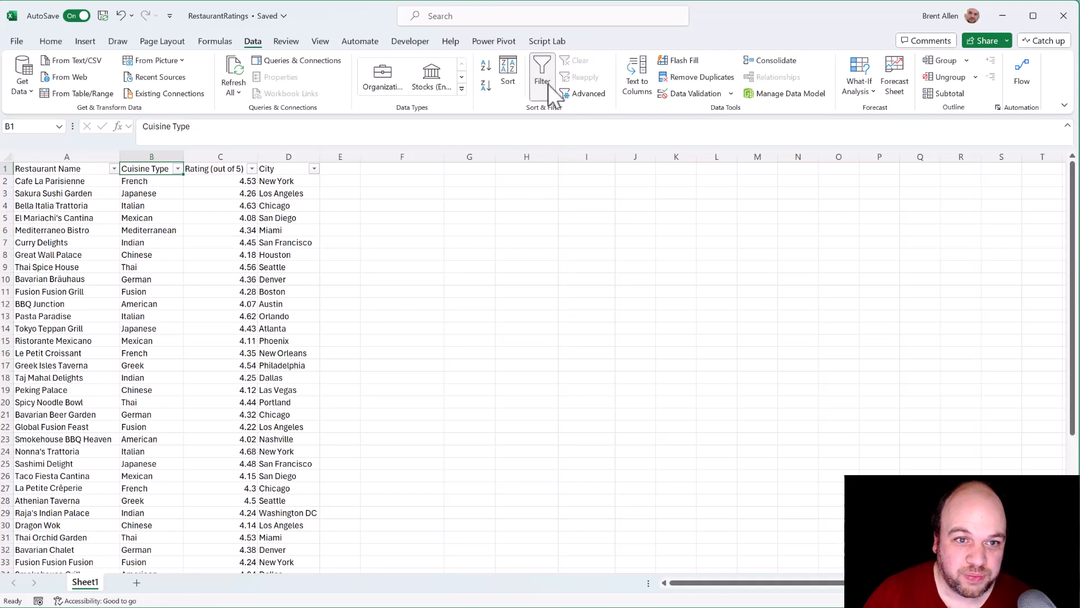
pyautogui.click(543, 83)
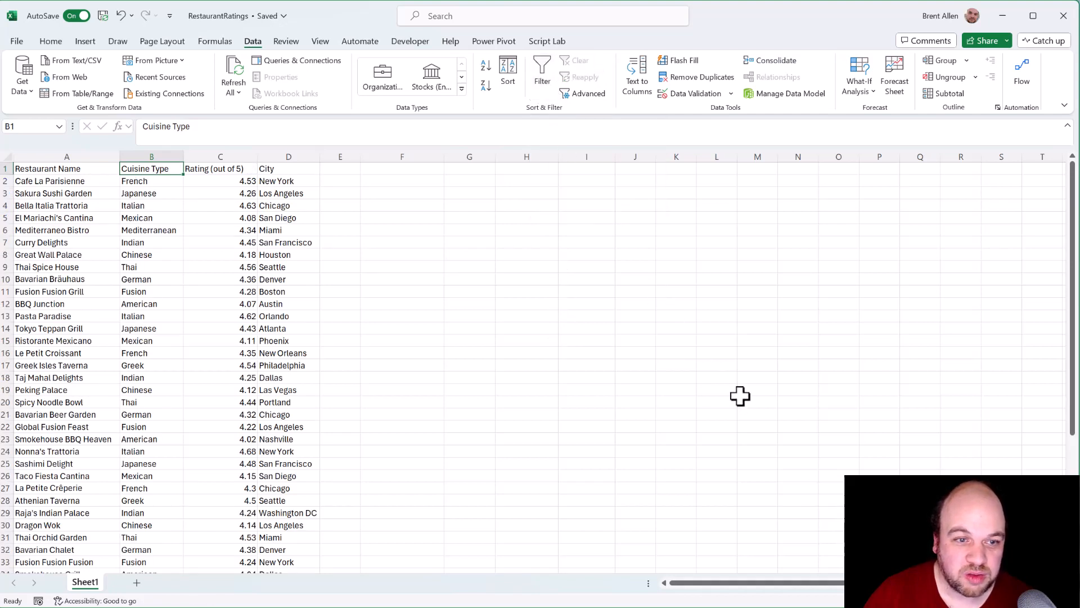
# Step: Start a FILTER formula in cell F2 with the full restaurant range A1:D49 as its array
pyautogui.click(411, 182)
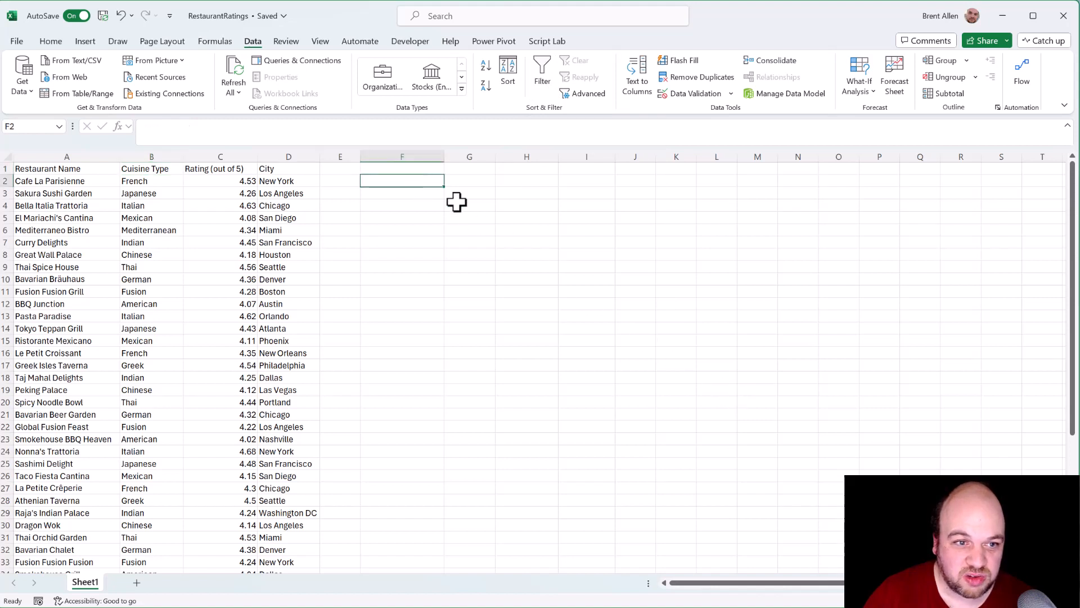
pyautogui.click(540, 132)
pyautogui.write('=')
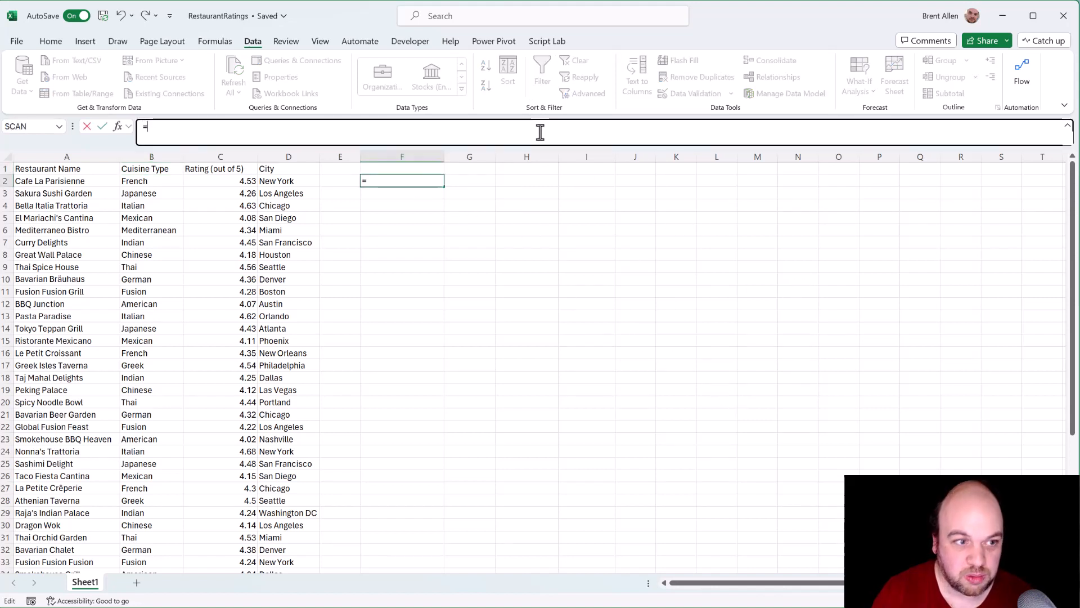
pyautogui.write('FILTER(')
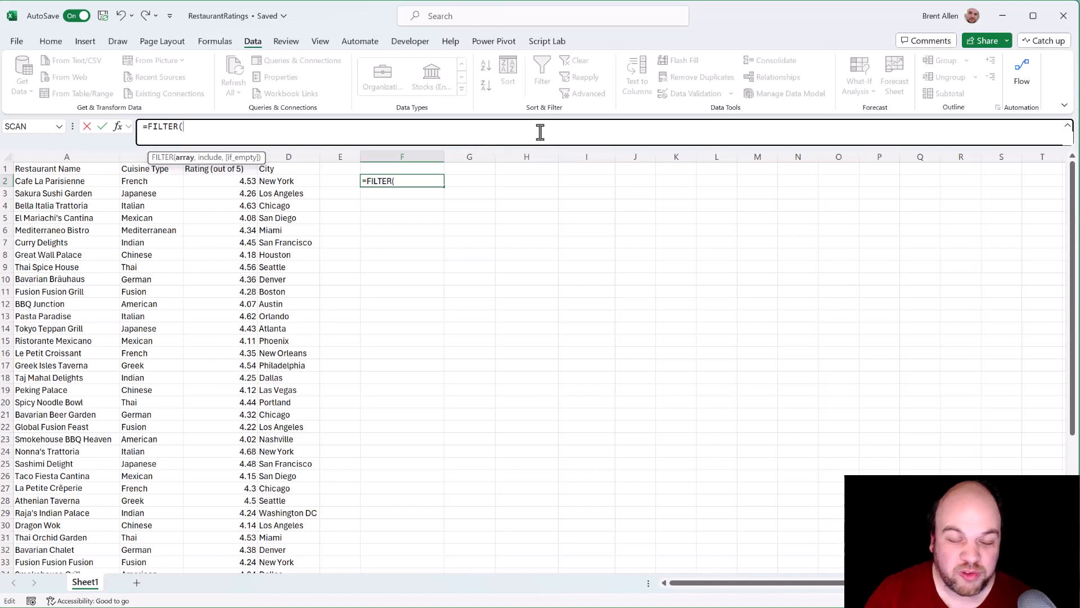
pyautogui.click(65, 167)
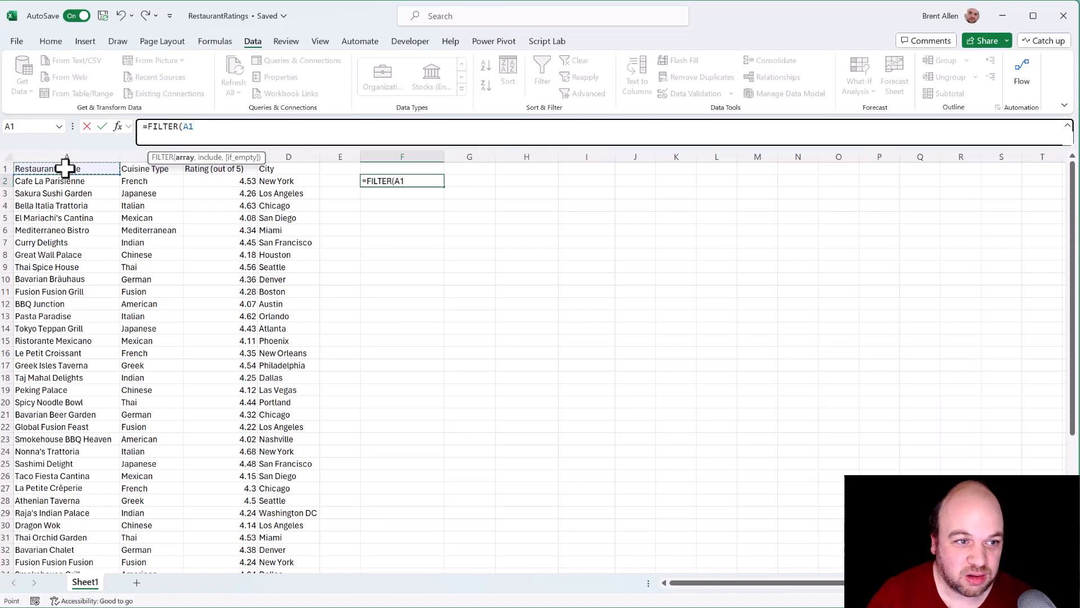
pyautogui.hotkey('ctrl', 'shift', 'Right')
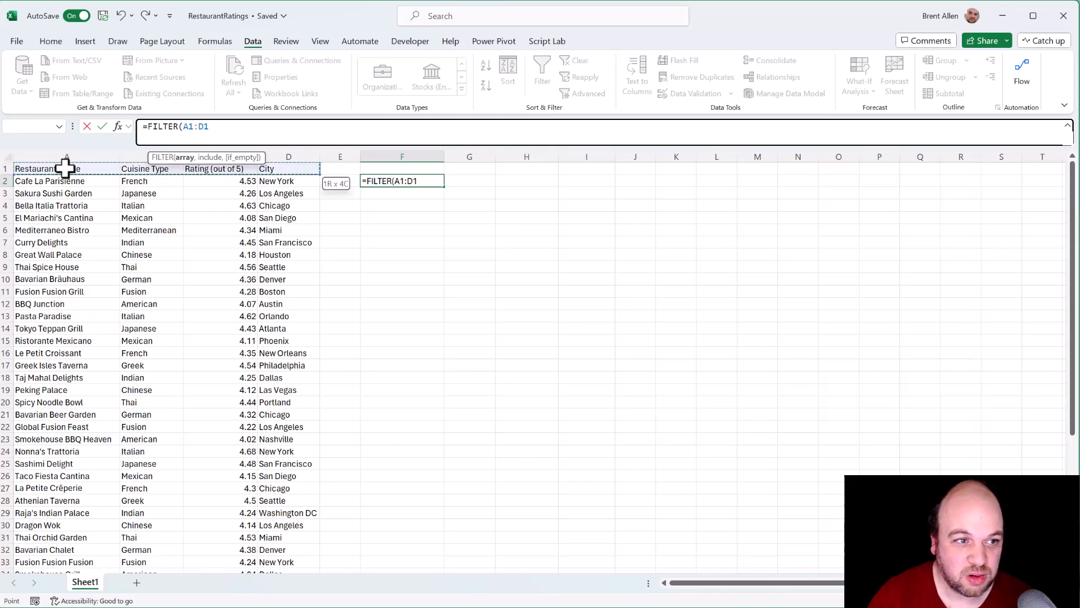
pyautogui.hotkey('ctrl', 'shift', 'Down')
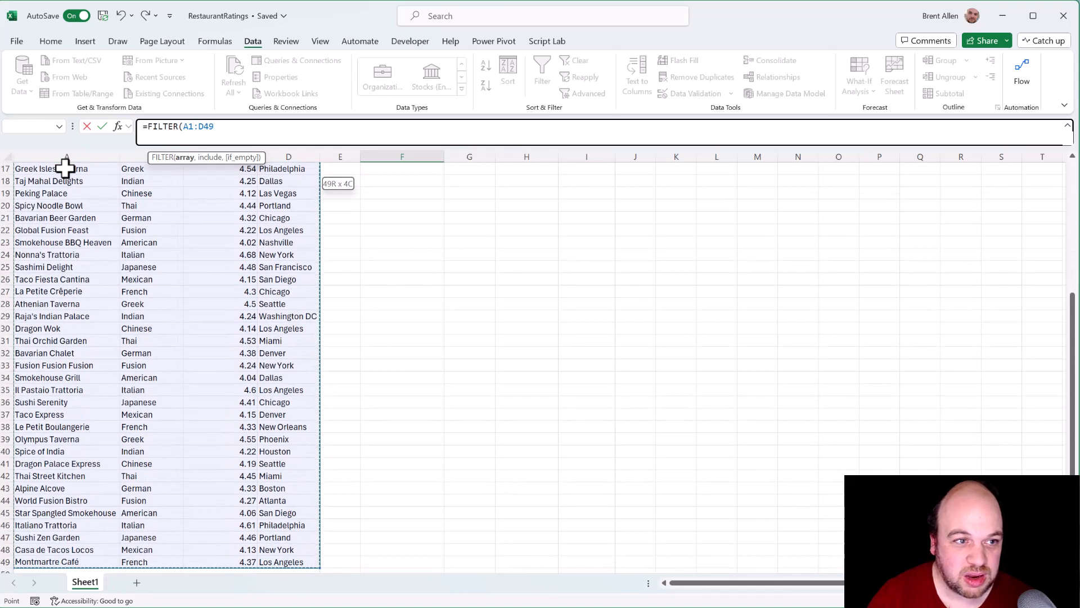
# Step: Complete the F2 formula with the include condition B1:B49="Thai" and enter it
pyautogui.scroll(5, 164, 233)
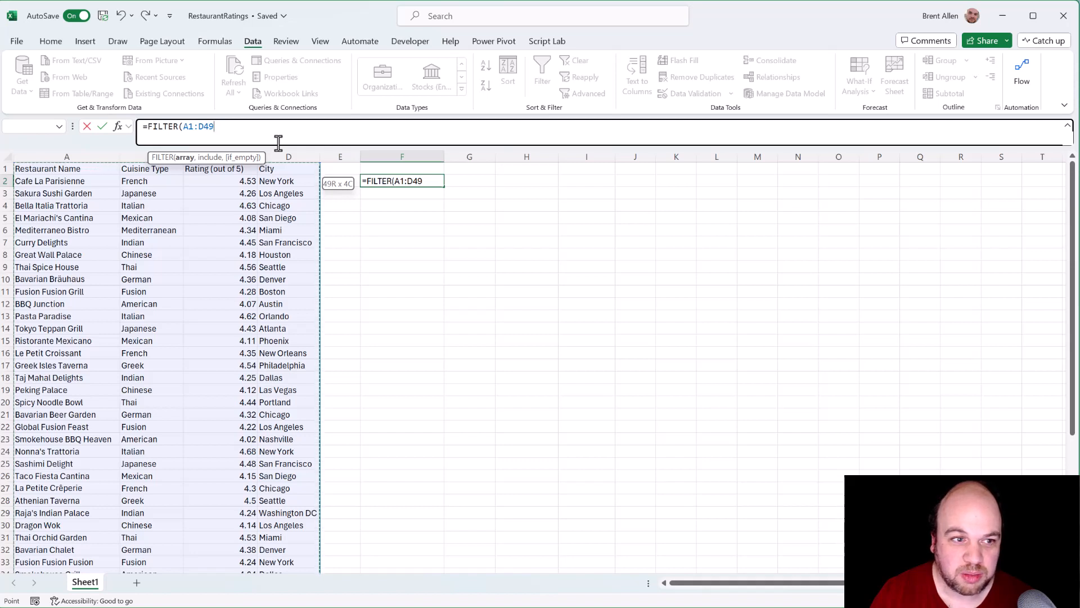
pyautogui.write(',')
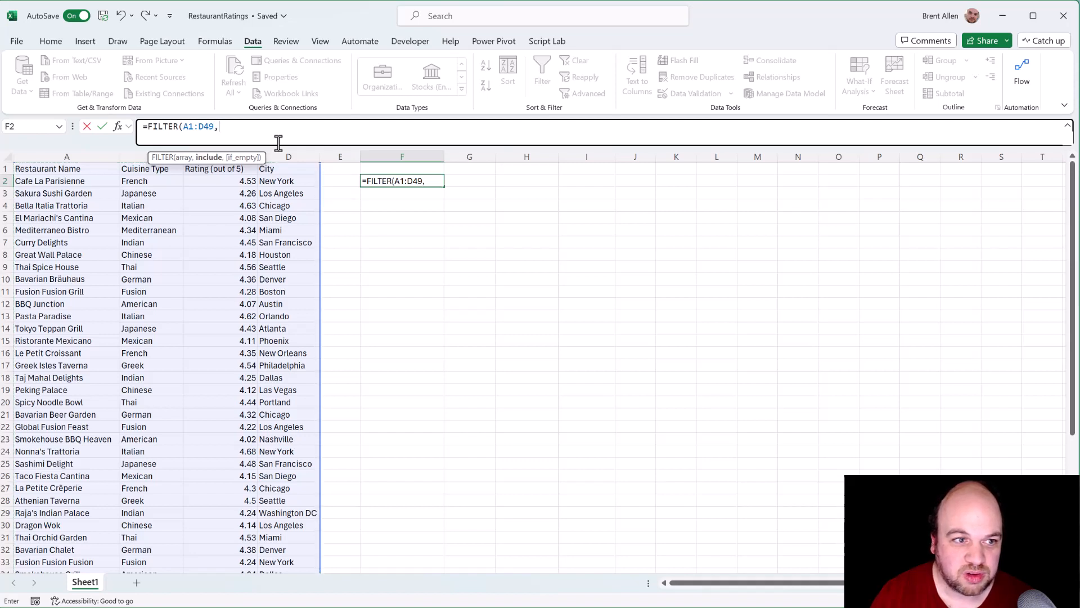
pyautogui.click(139, 167)
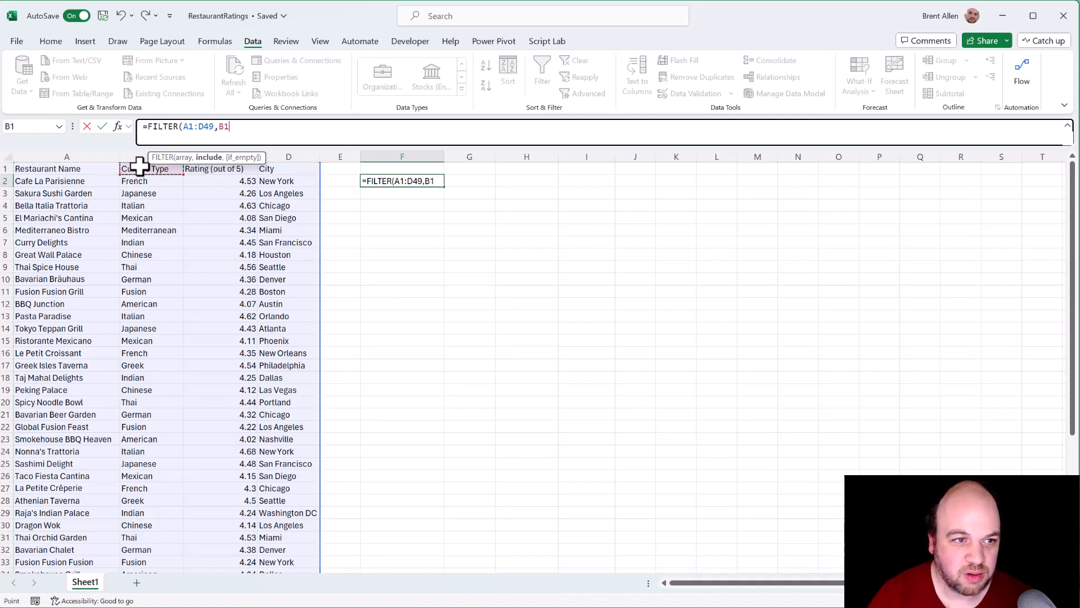
pyautogui.hotkey('ctrl', 'shift', 'Down')
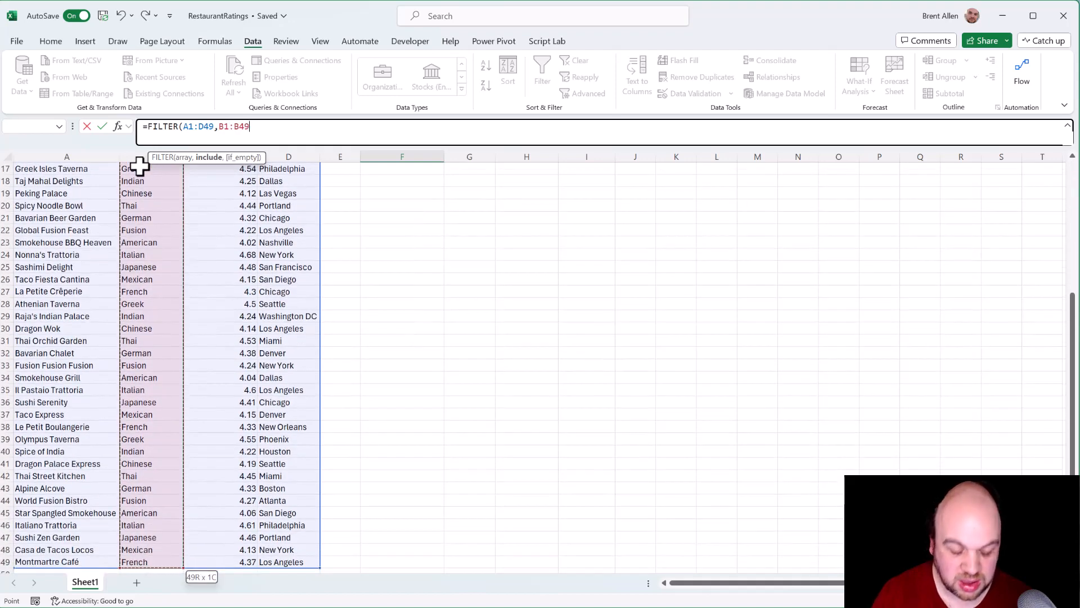
pyautogui.write('=')
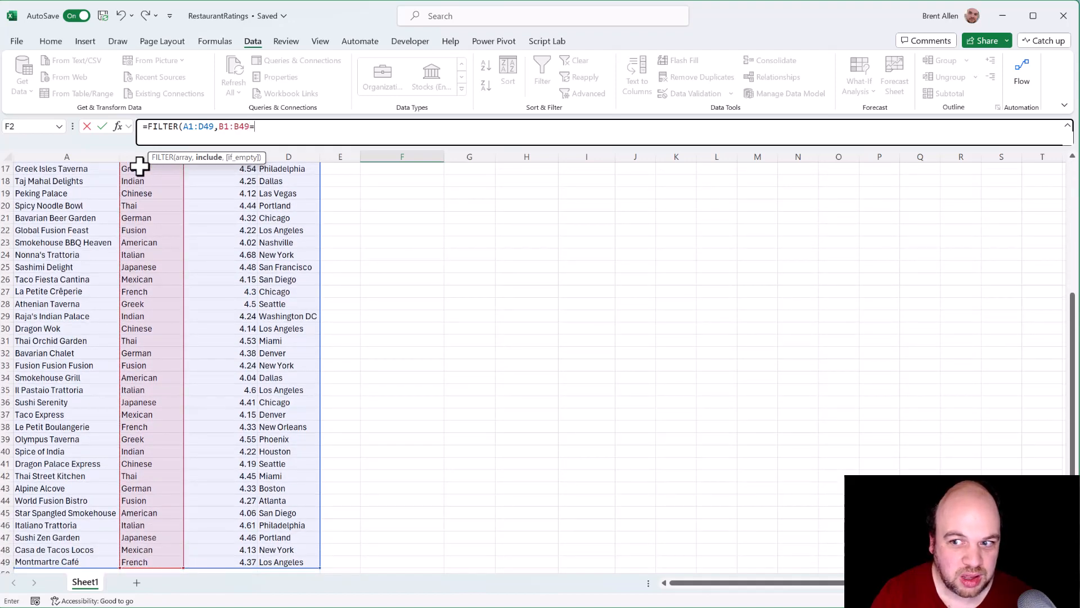
pyautogui.write('"T')
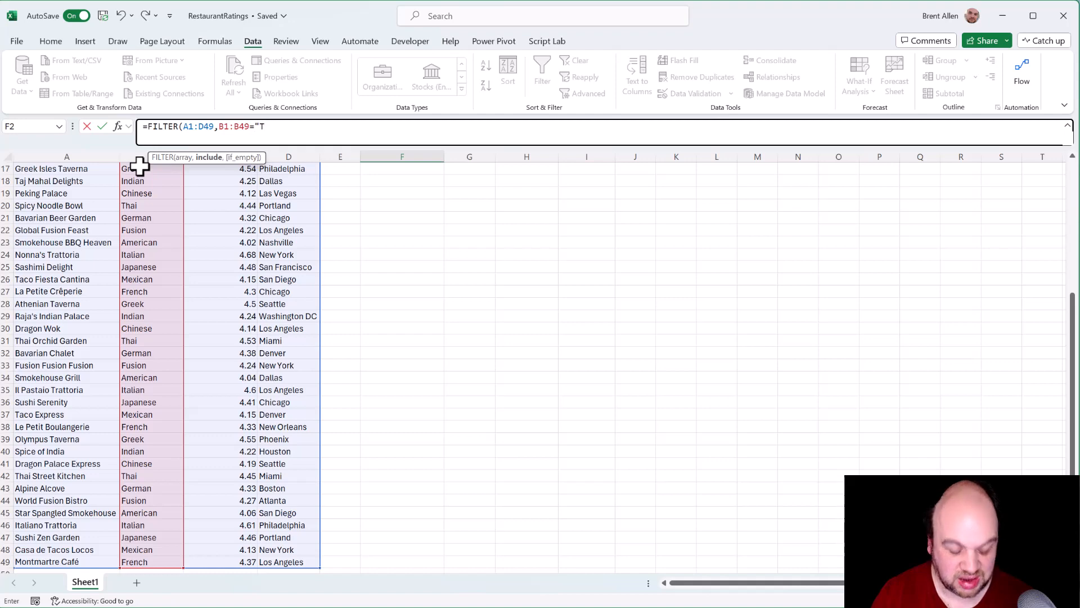
pyautogui.write('hai')
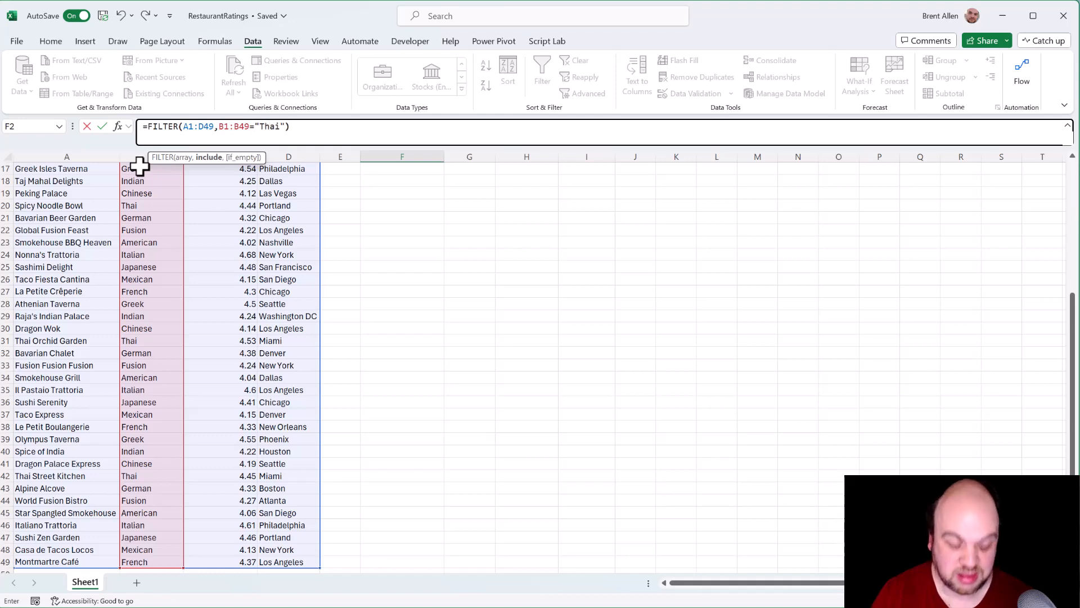
pyautogui.write('")')
pyautogui.press('Return')
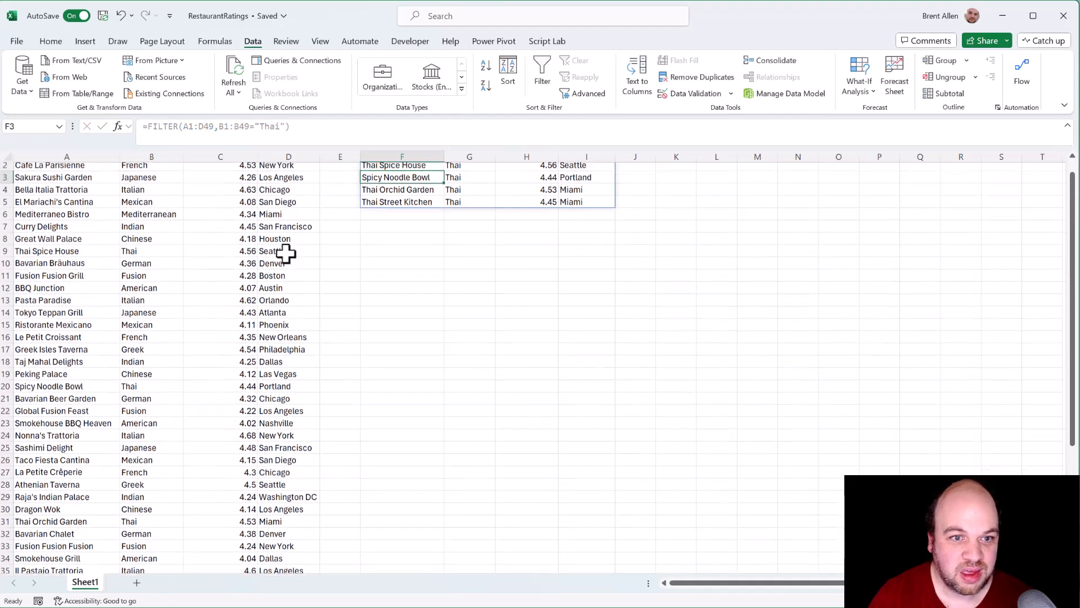
pyautogui.scroll(1, 286, 254)
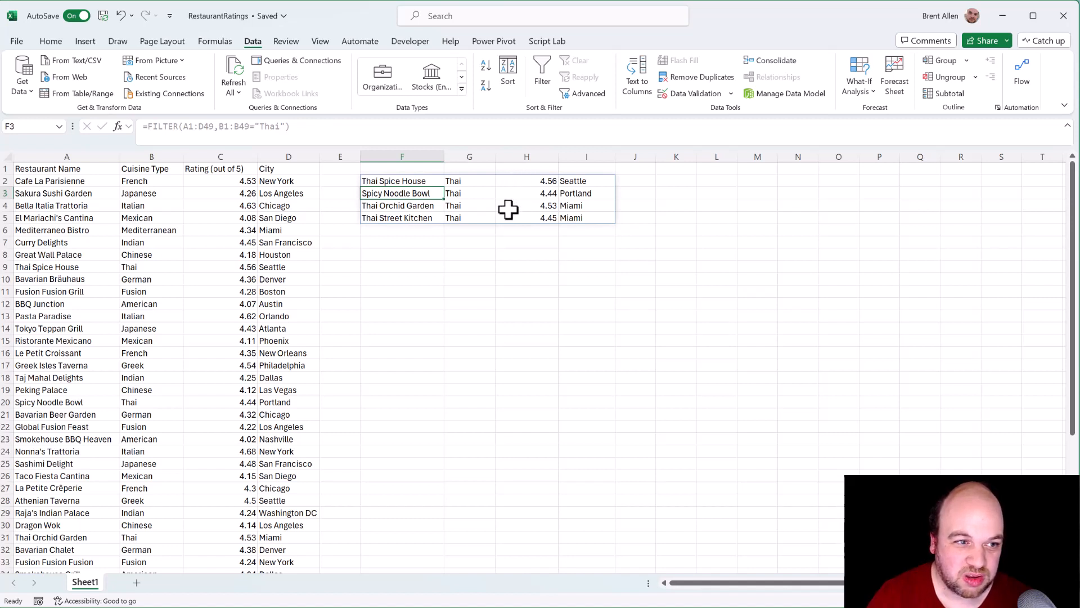
# Step: Start a second FILTER formula in cell F7 using A1:D49 as the array
pyautogui.click(407, 242)
pyautogui.write('=filter(')
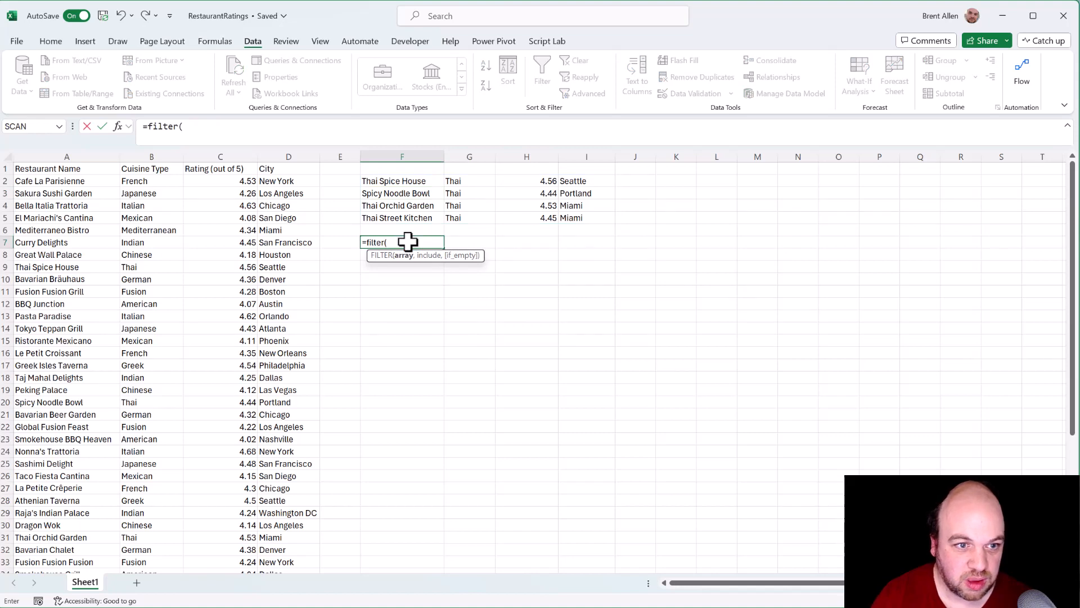
pyautogui.click(75, 166)
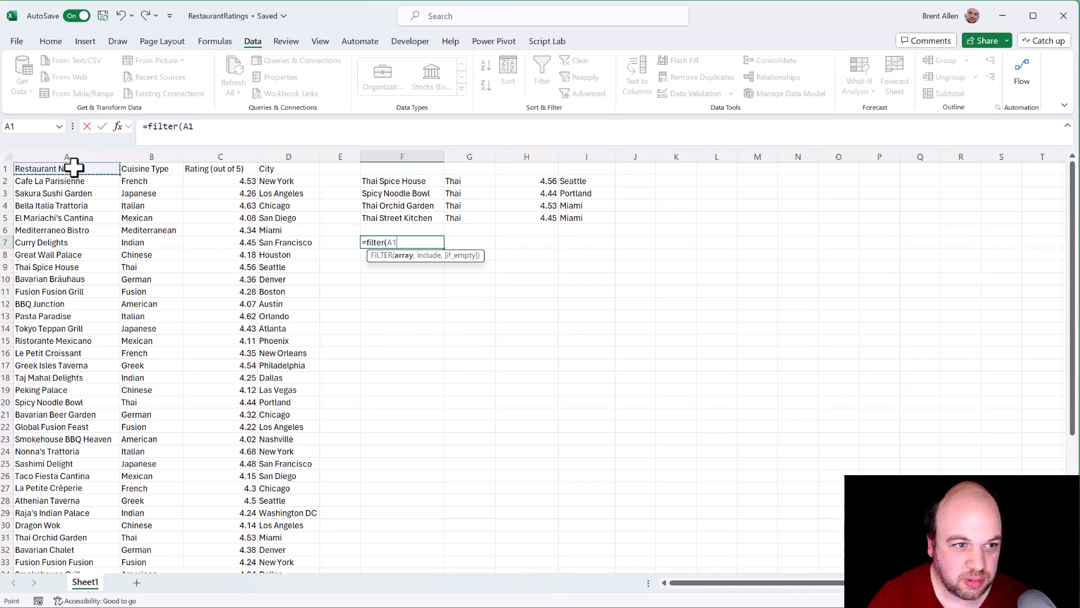
pyautogui.hotkey('ctrl', 'shift', 'Right')
pyautogui.hotkey('ctrl', 'shift', 'Down')
pyautogui.write(',')
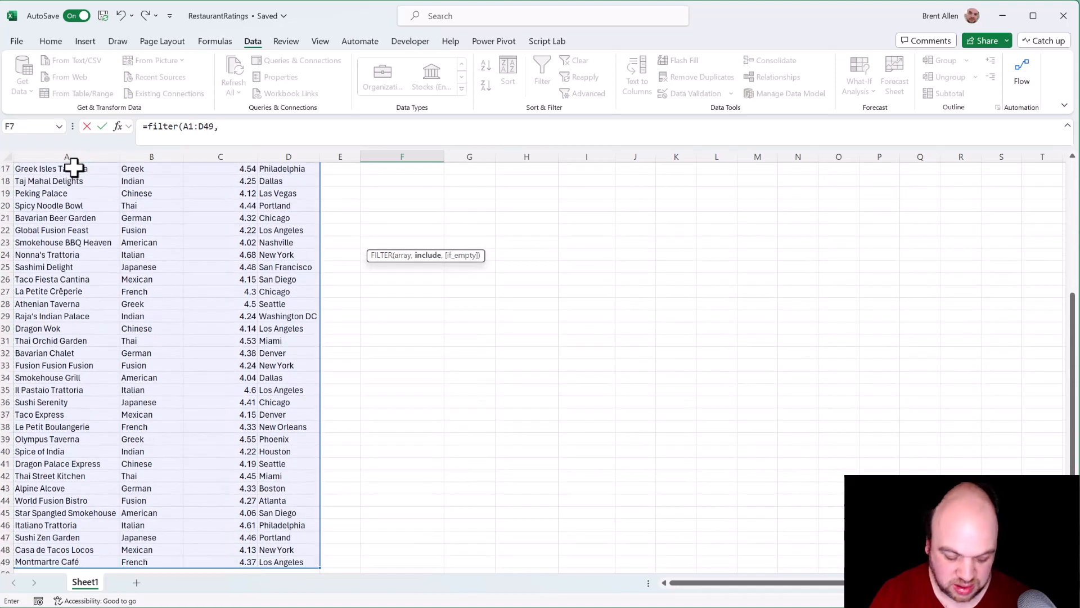
# Step: Complete the F7 formula with the rating condition C1:C49>4.5 and enter it
pyautogui.scroll(5, 205, 224)
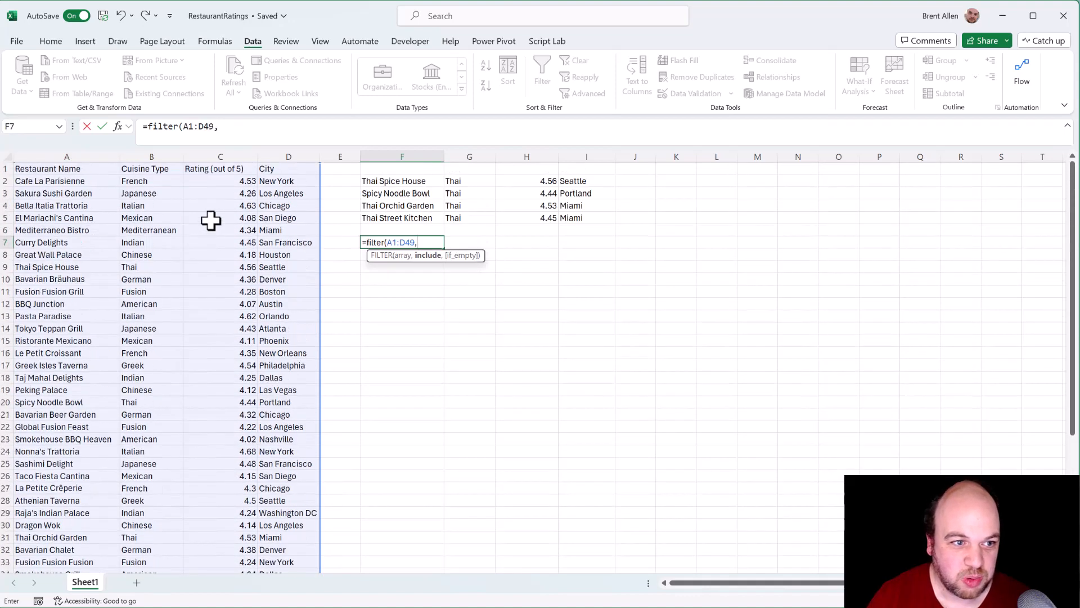
pyautogui.click(224, 167)
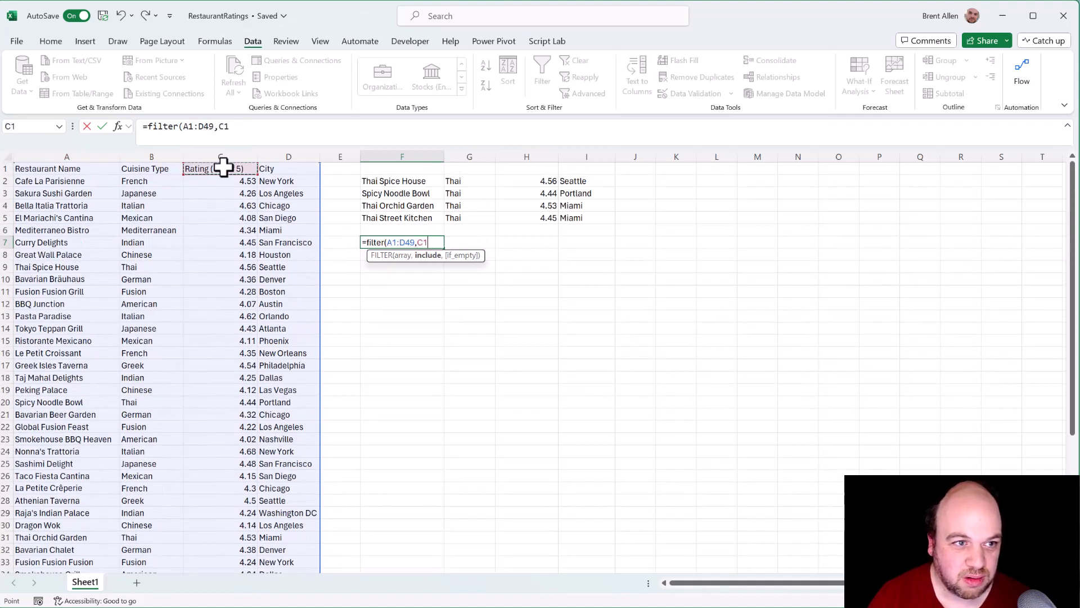
pyautogui.hotkey('ctrl', 'shift', 'Down')
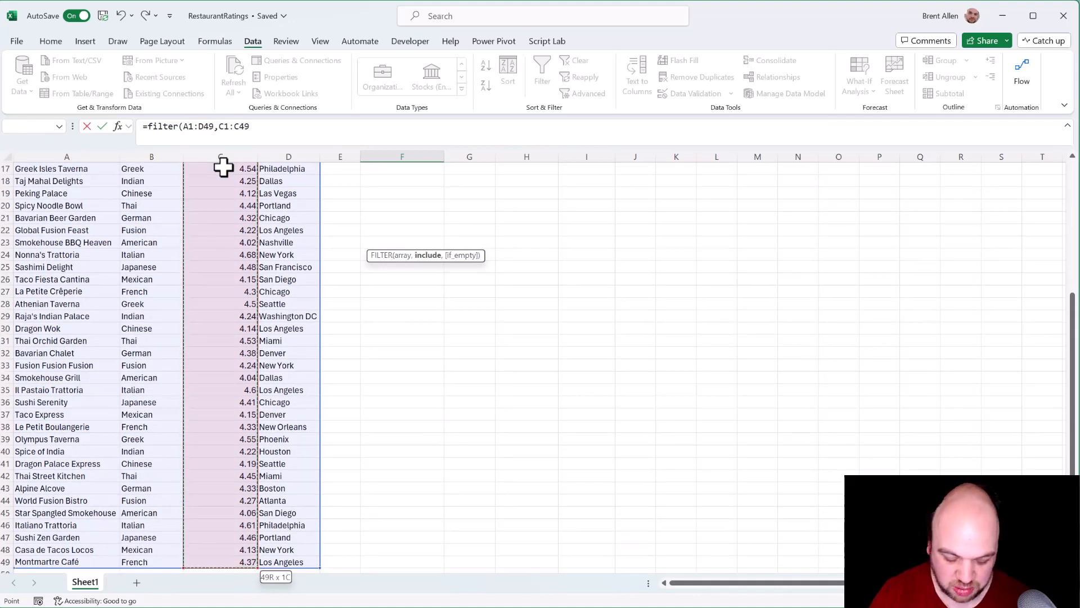
pyautogui.write('>')
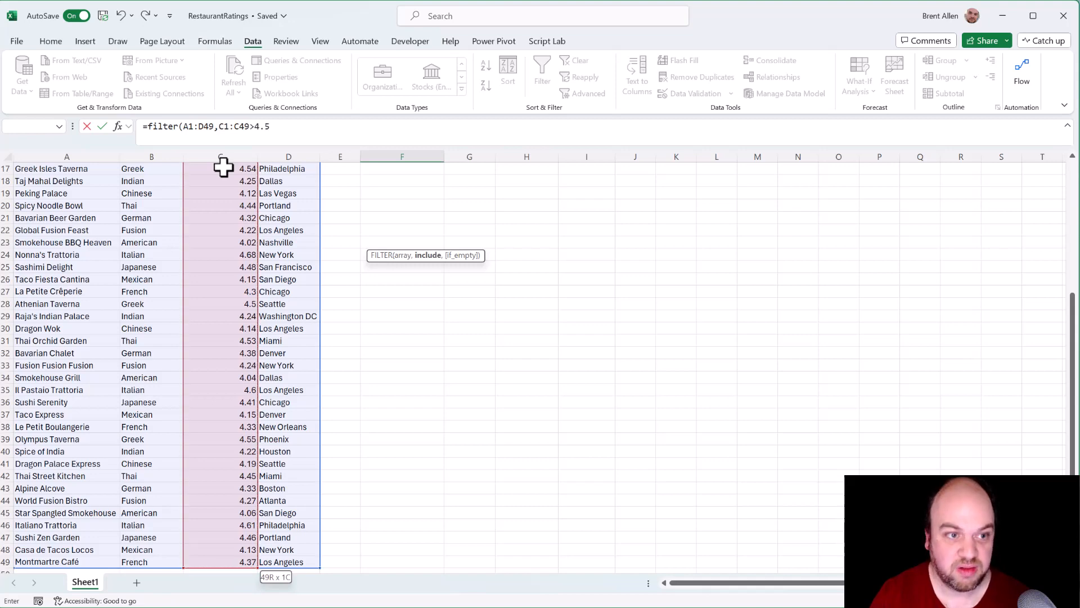
pyautogui.write('4.5')
pyautogui.press('Return')
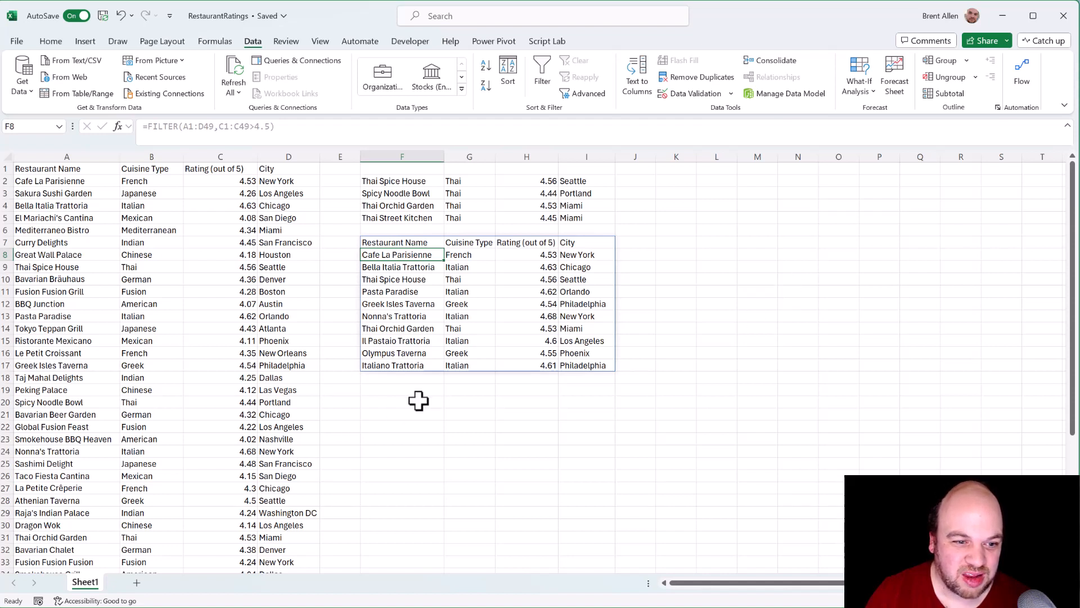
# Step: Copy the FILTER formula text from cell F7 and enter it in cell F19
pyautogui.click(404, 241)
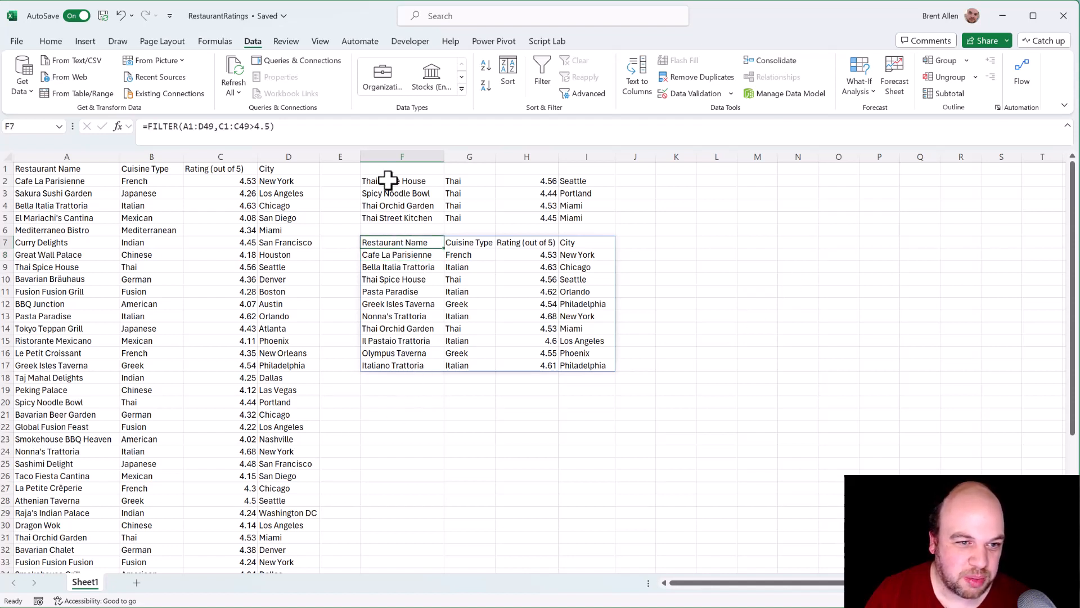
pyautogui.moveTo(328, 132); pyautogui.dragTo(12, 99)
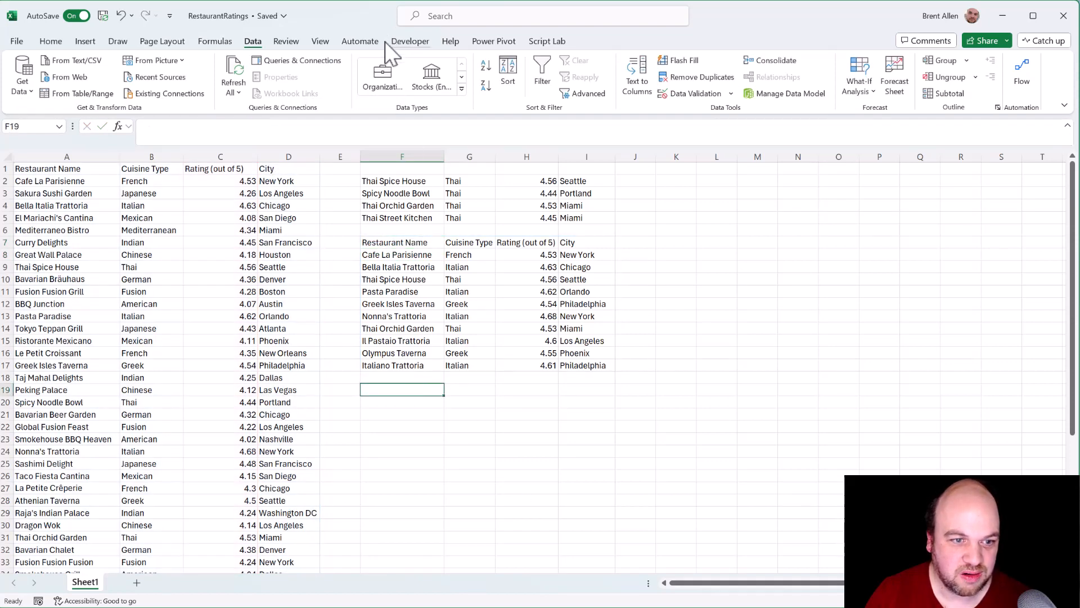
pyautogui.click(363, 127)
pyautogui.hotkey('ctrl', 'v')
pyautogui.press('Return')
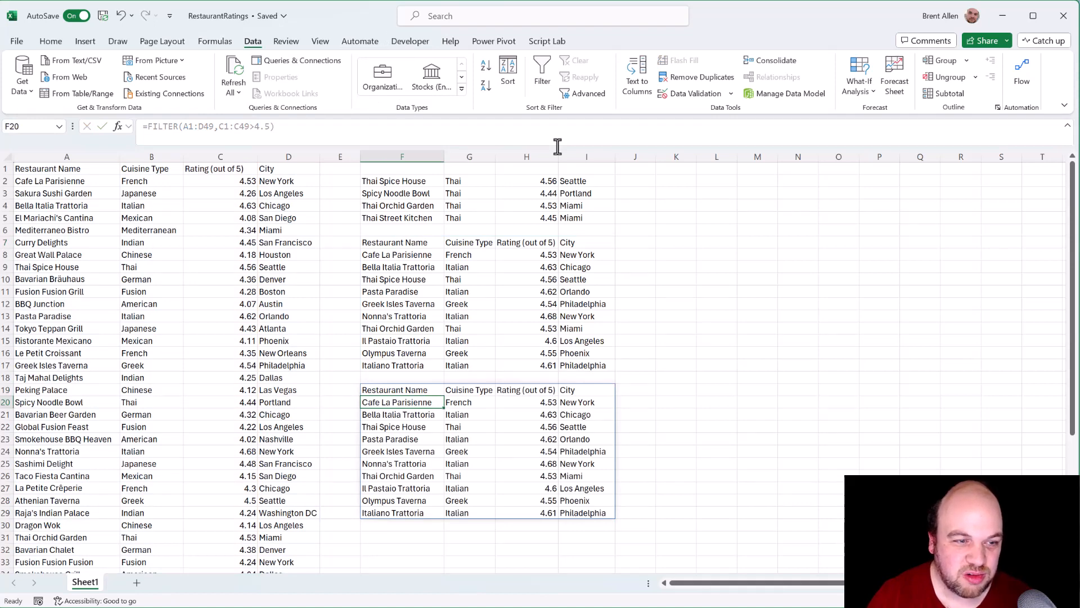
# Step: Change the comparison in the F19 FILTER formula to C1:C49<4.5 and look through the returned rows
pyautogui.press('Up')
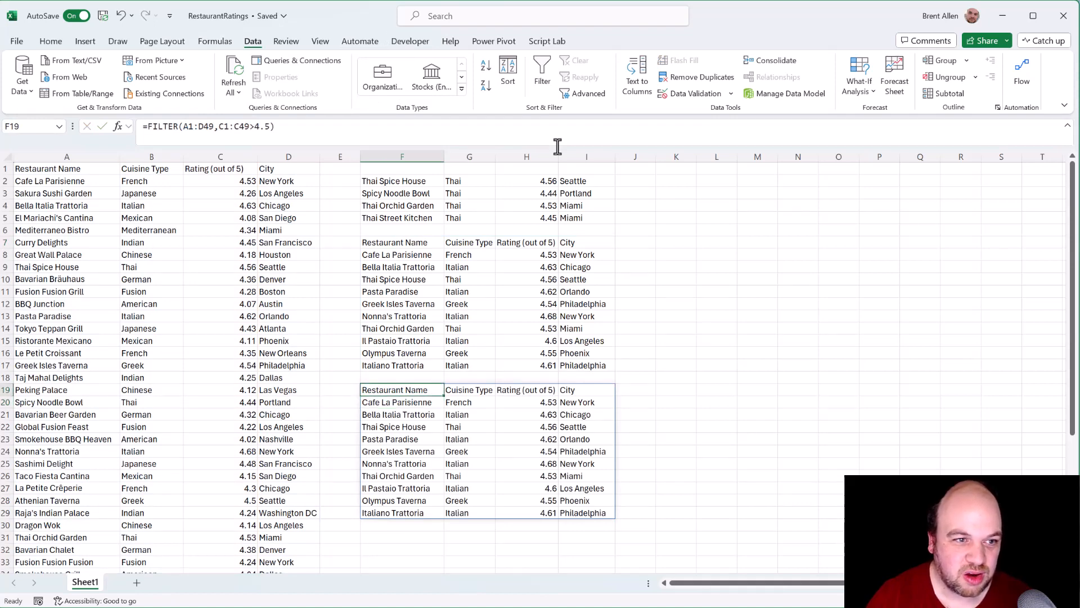
pyautogui.click(256, 127)
pyautogui.press('BackSpace')
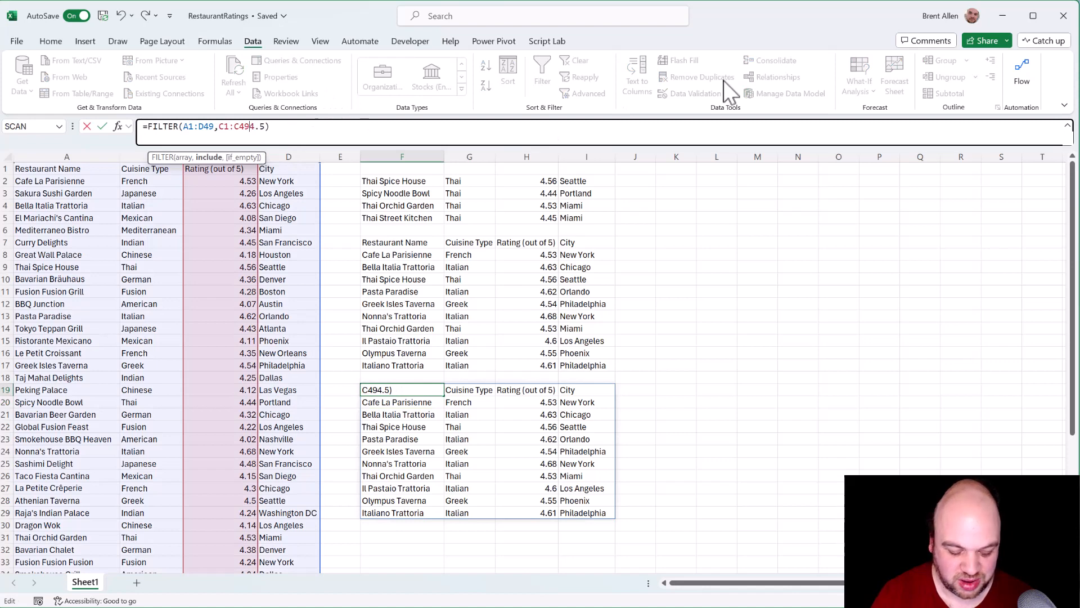
pyautogui.write('<')
pyautogui.press('Return')
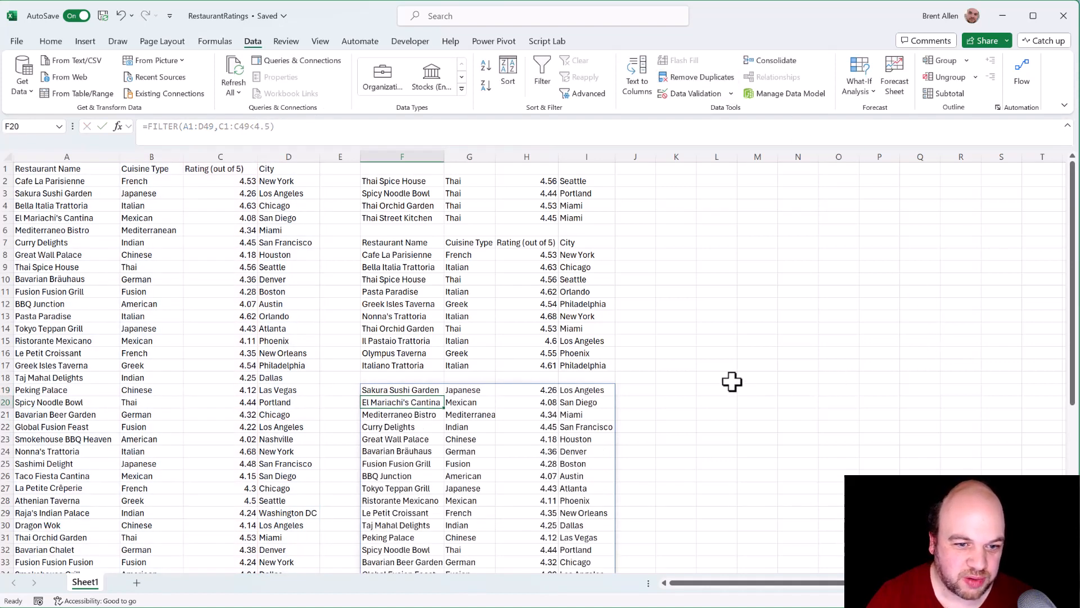
pyautogui.scroll(-6, 717, 379)
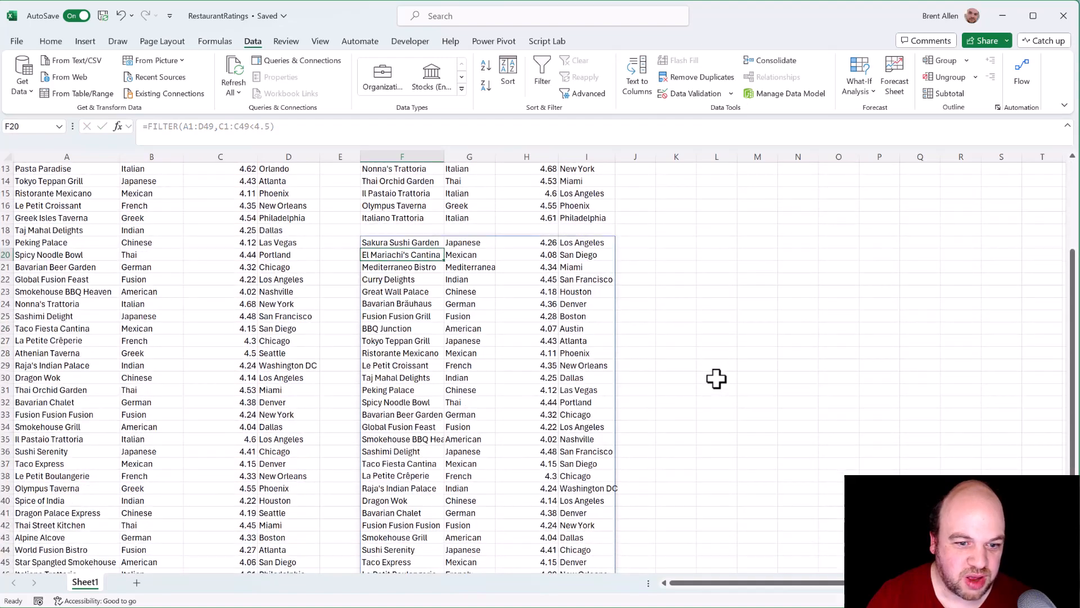
pyautogui.scroll(6, 716, 379)
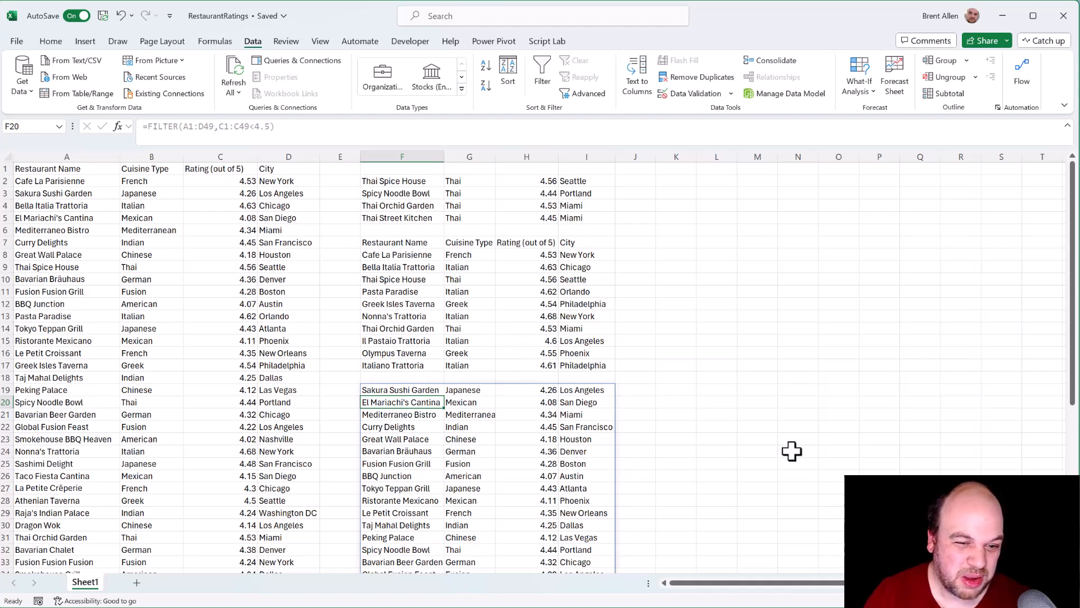
# Step: Convert the restaurant data in A1:D49 into a table with headers
pyautogui.click(88, 206)
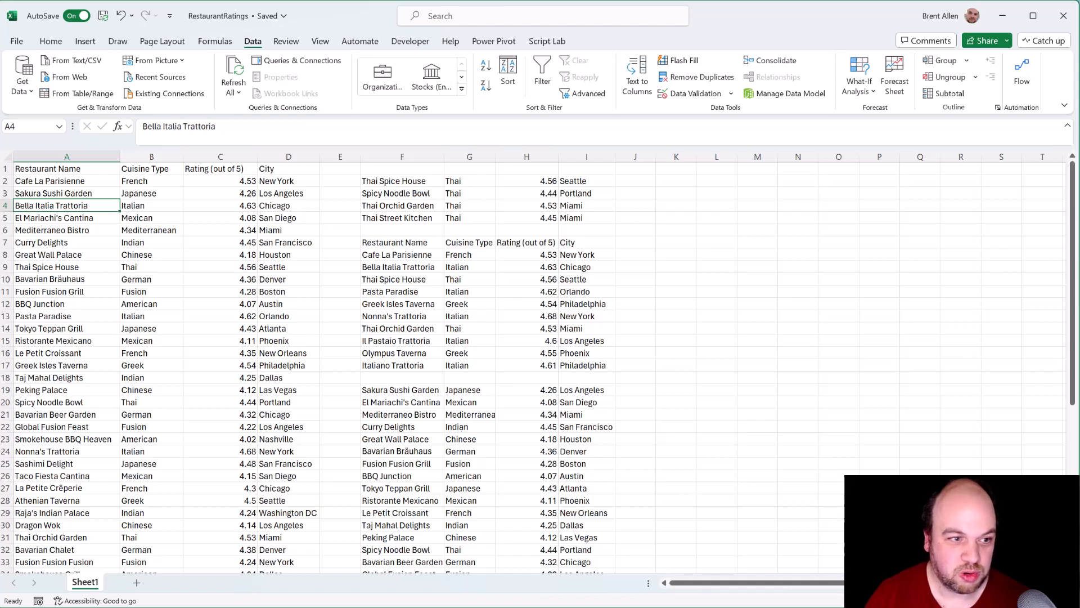
pyautogui.hotkey('ctrl', 't')
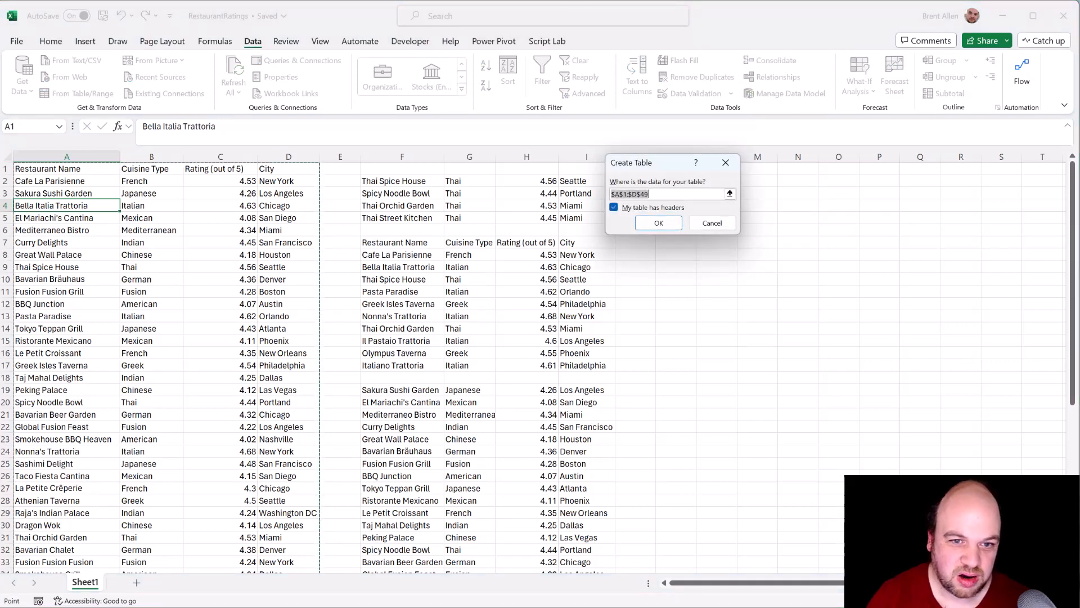
pyautogui.click(657, 223)
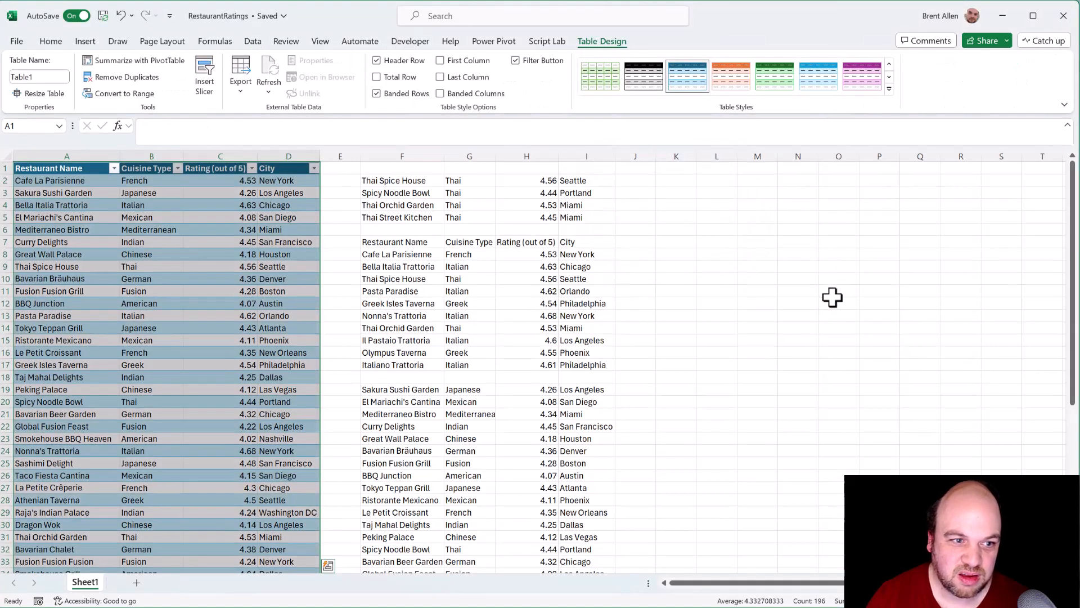
# Step: Start a FILTER formula in cell K2 using Table1 as the array
pyautogui.click(671, 180)
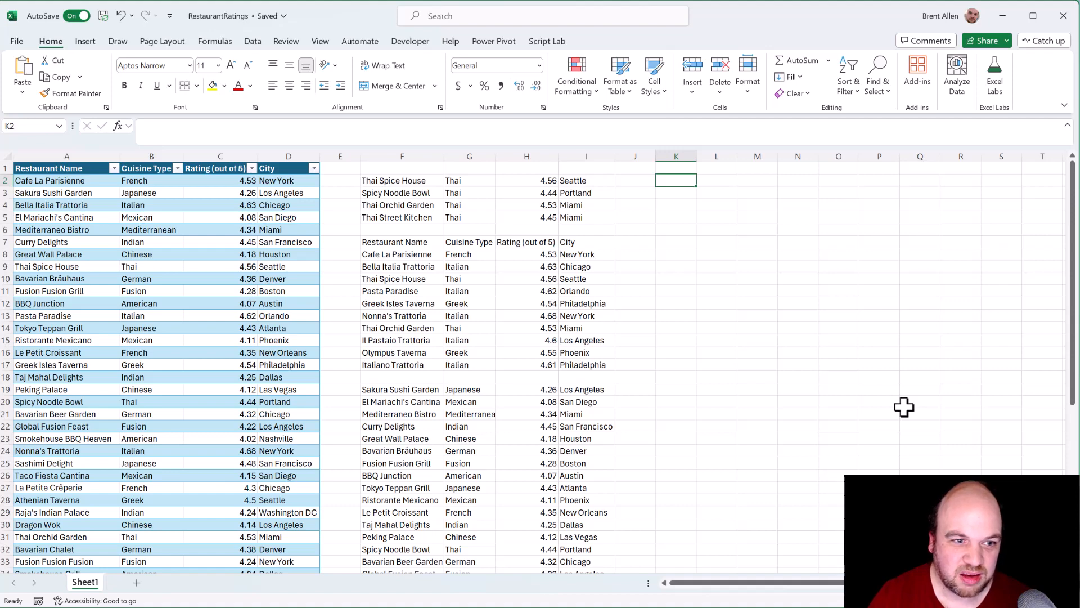
pyautogui.write('=')
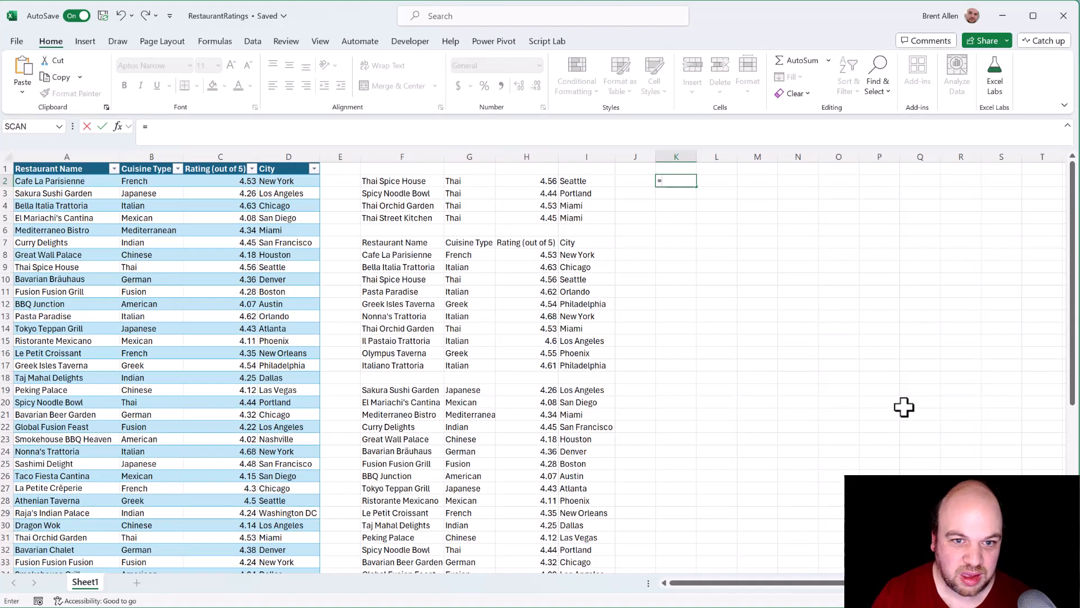
pyautogui.write('filter(')
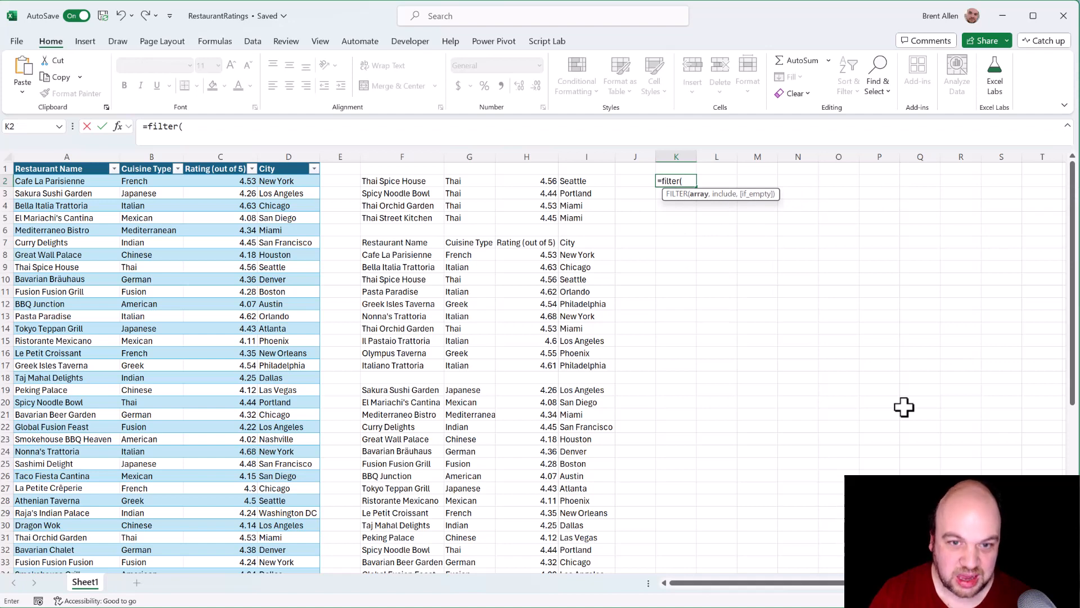
pyautogui.write('t')
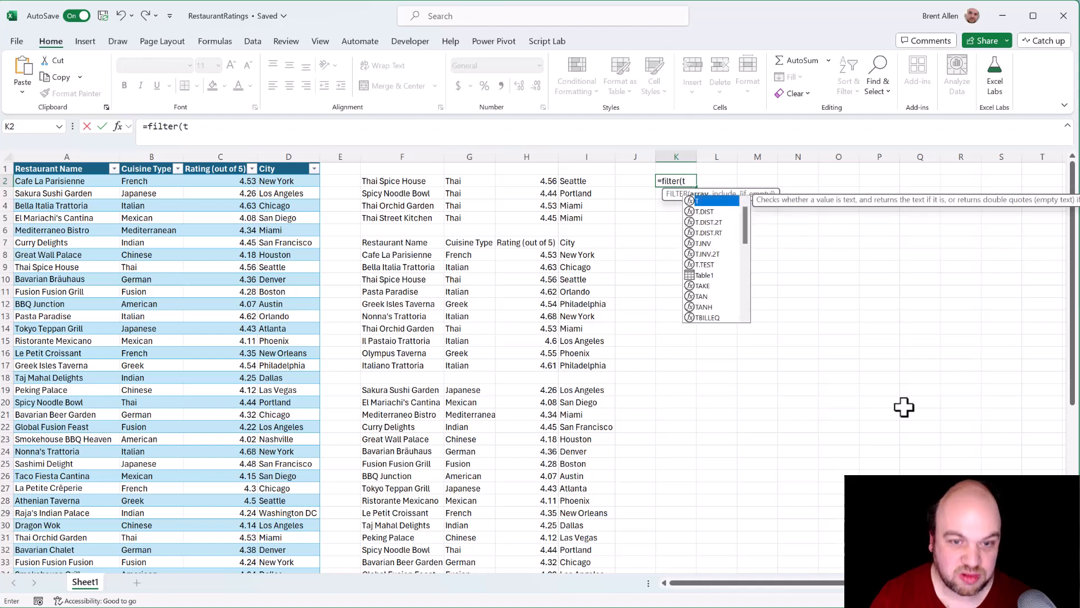
pyautogui.write('abl')
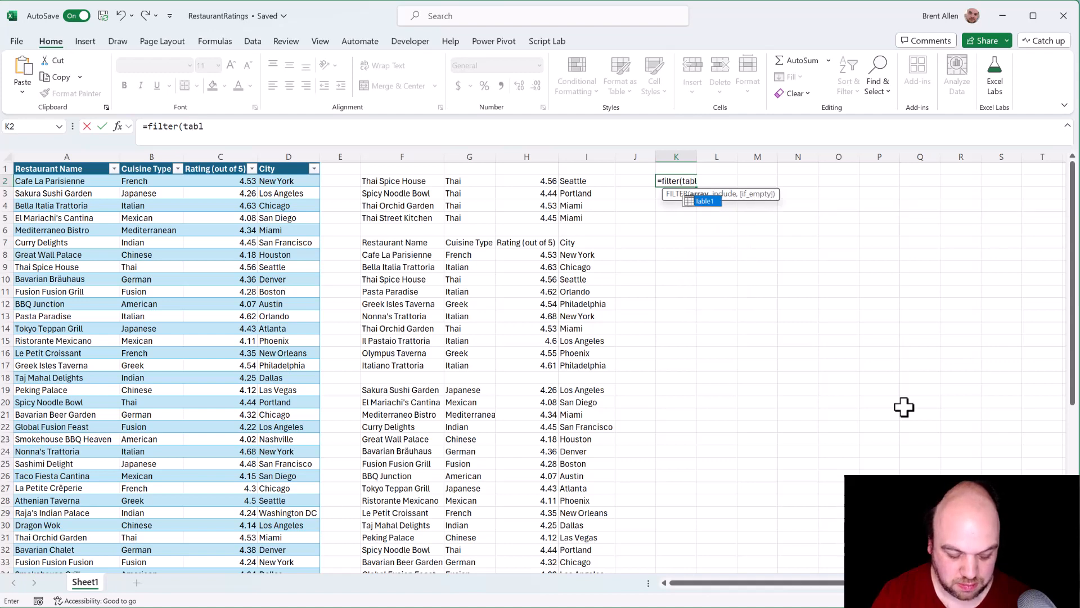
pyautogui.press('Tab')
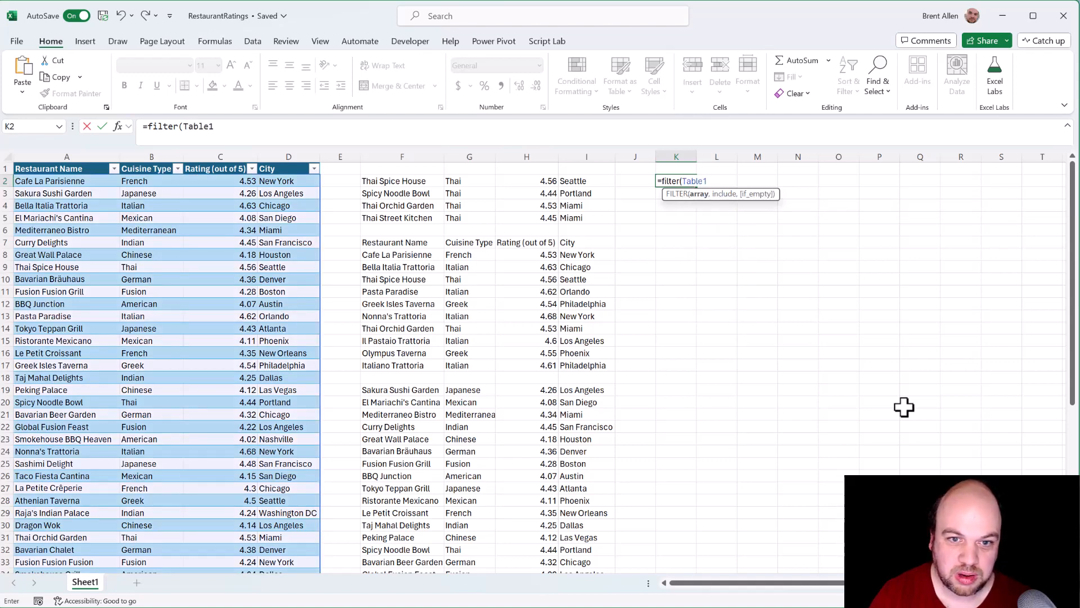
pyautogui.write(',')
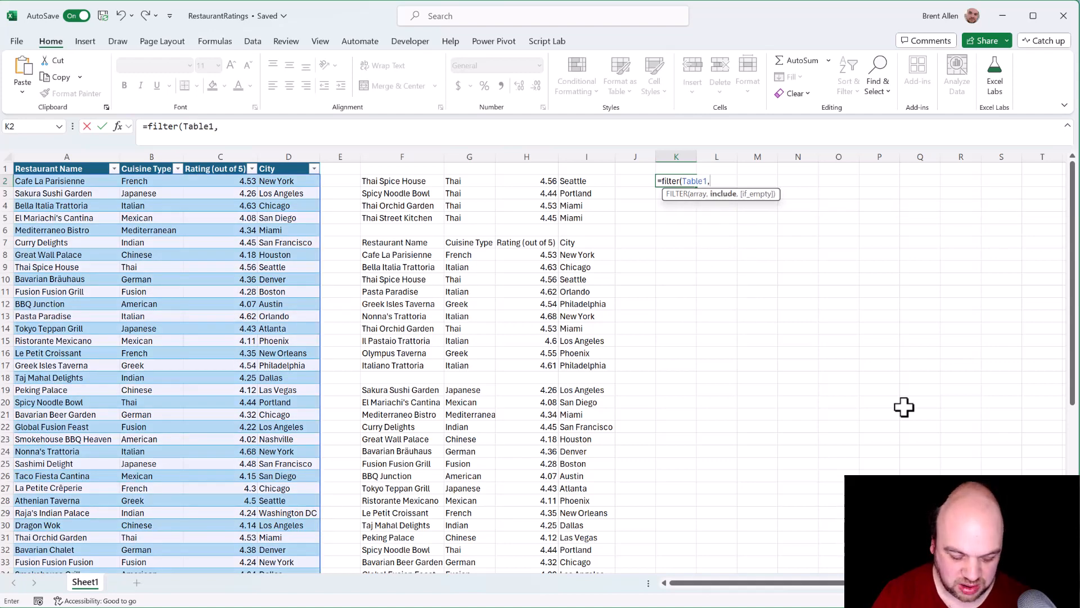
pyautogui.write('tabl')
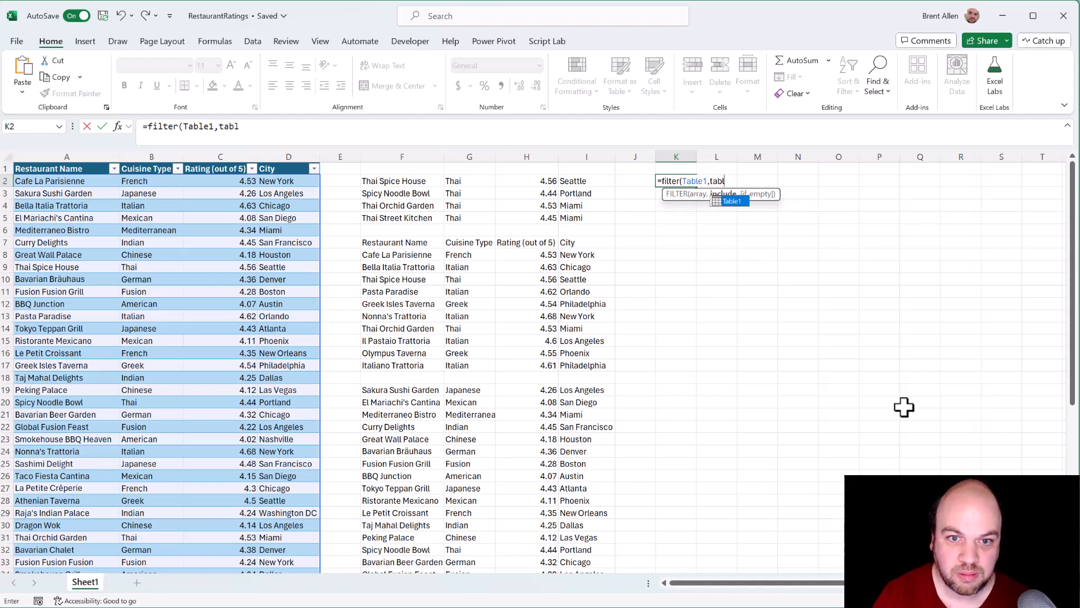
# Step: Complete the K2 formula with the include condition Table1[Cuisine Type]="Thai" and enter it
pyautogui.press('Tab')
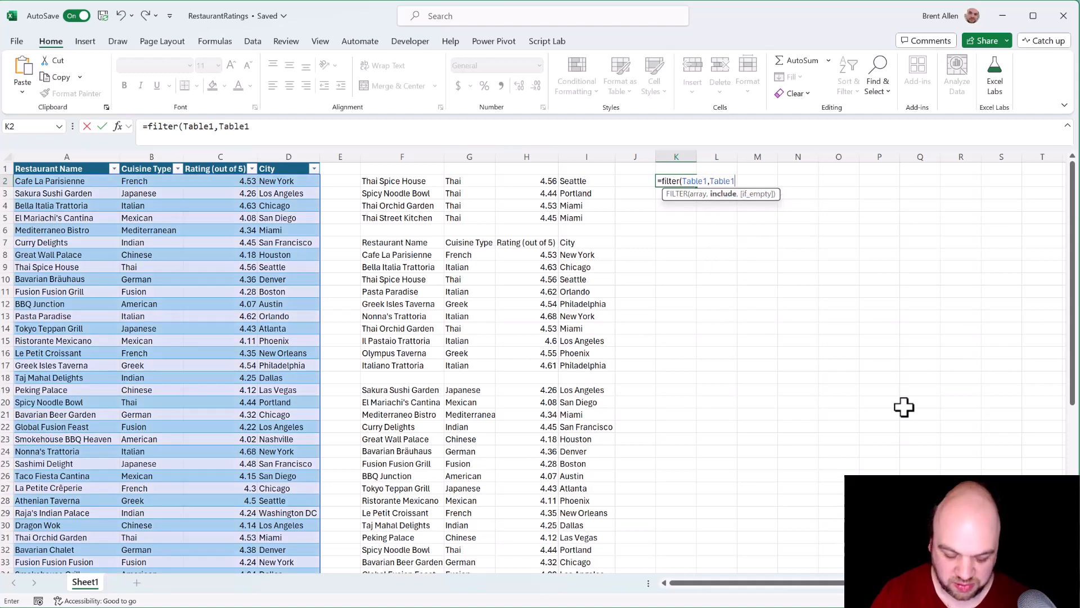
pyautogui.write('[')
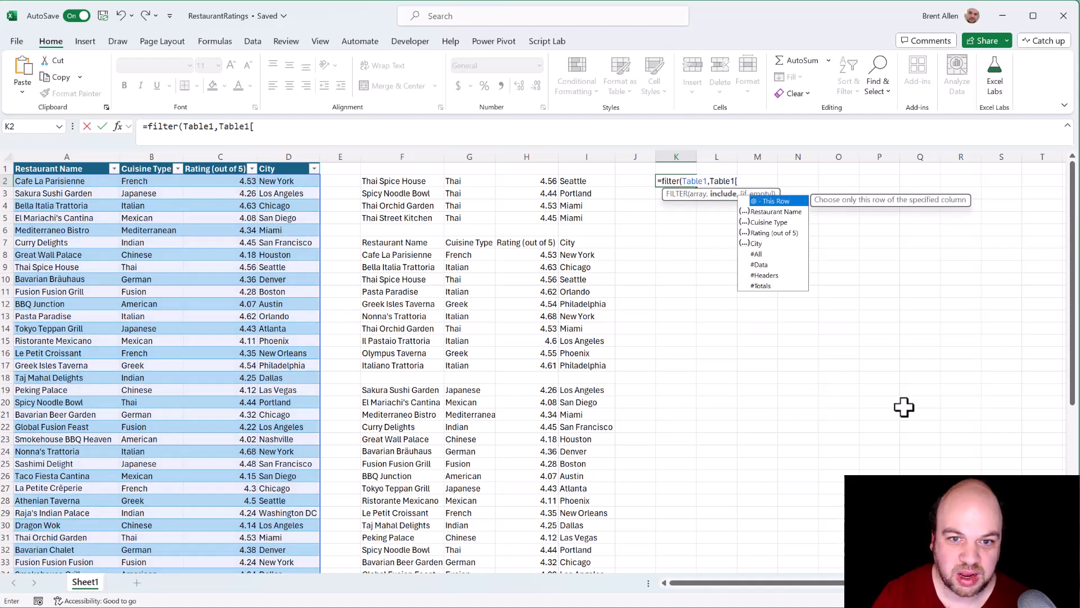
pyautogui.press('Down')
pyautogui.press('Down')
pyautogui.press('Tab')
pyautogui.write(']="')
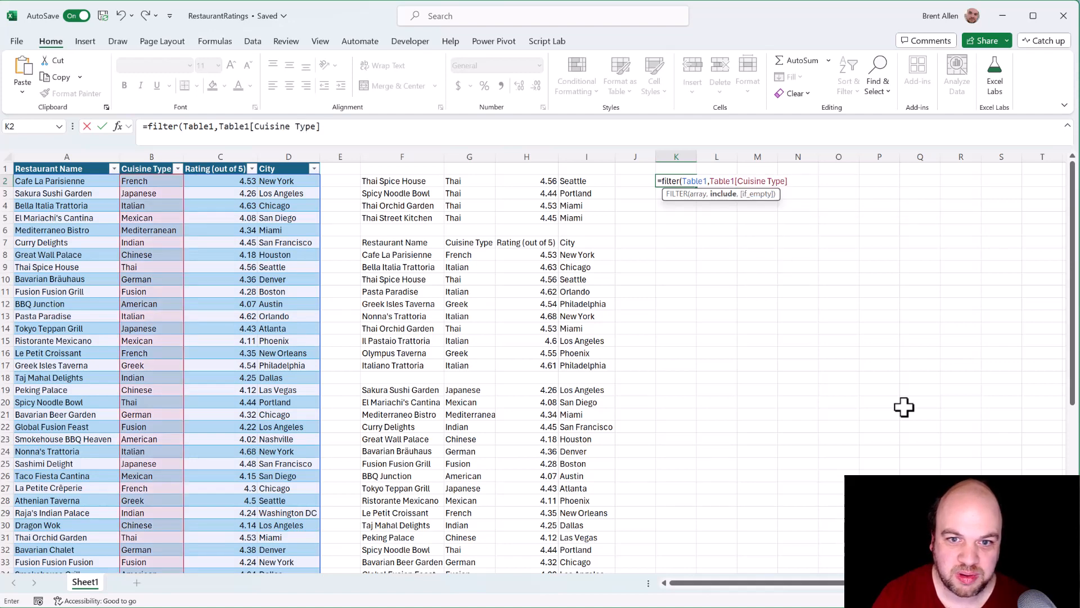
pyautogui.write('Tha')
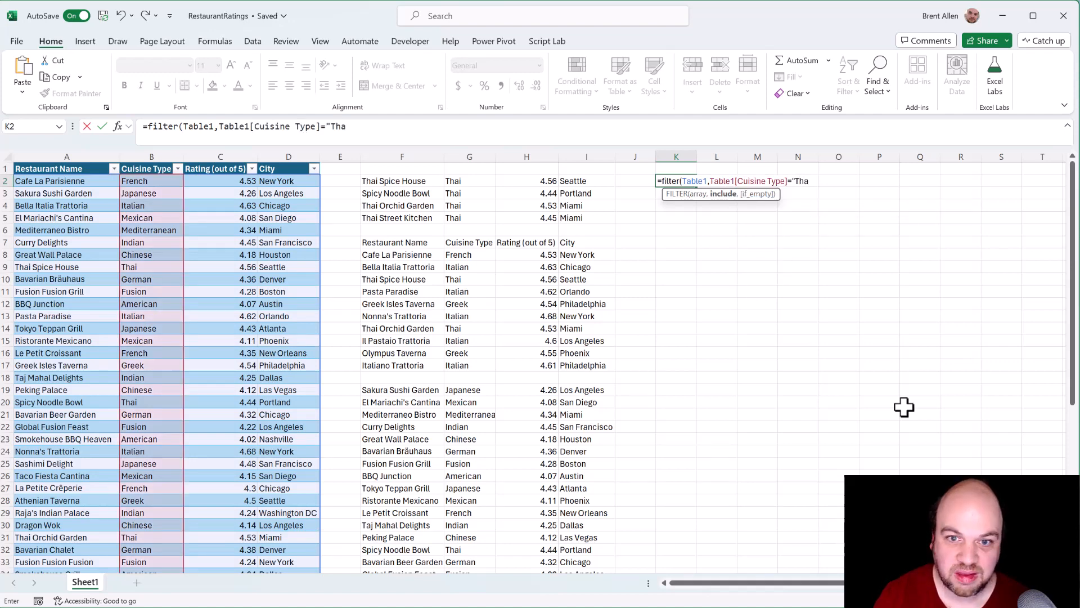
pyautogui.write('i"')
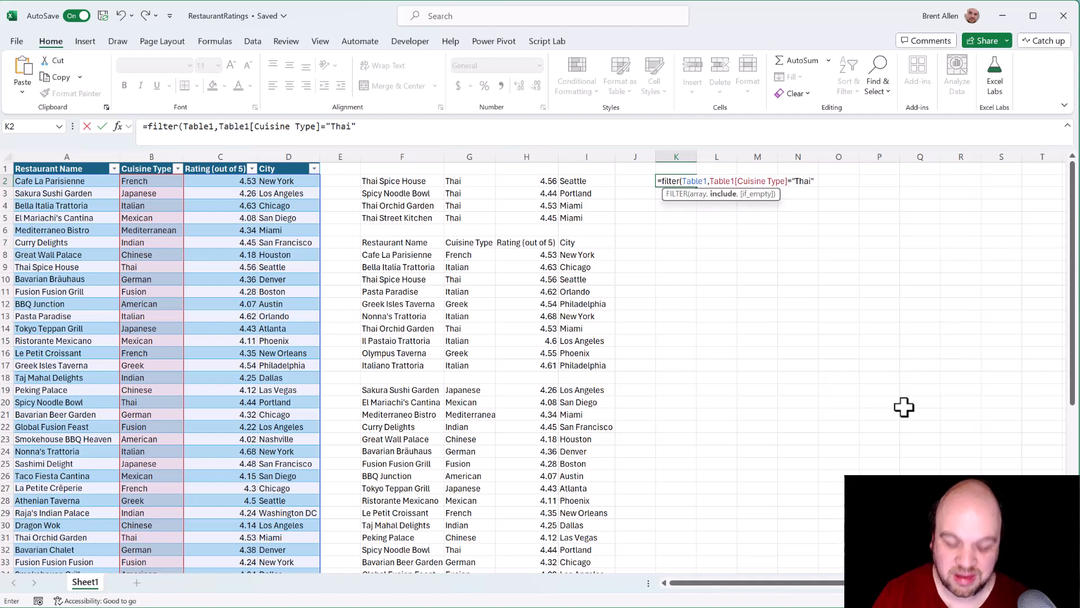
pyautogui.write(')')
pyautogui.press('Return')
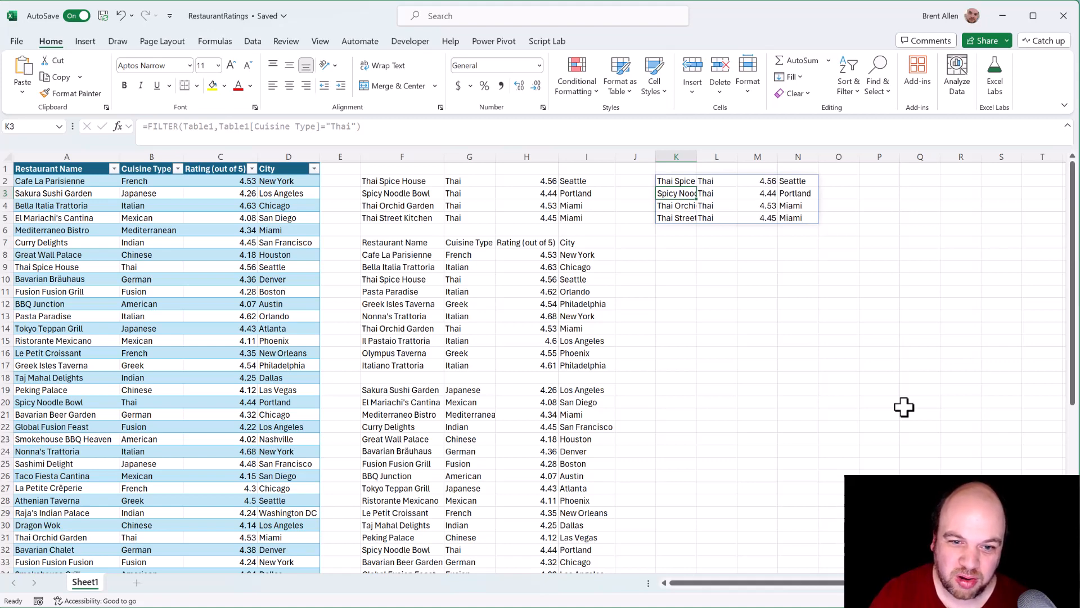
# Step: Start another FILTER formula in cell K7 with Table1 as the array
pyautogui.press('Down')
pyautogui.press('Down')
pyautogui.press('Down')
pyautogui.press('Down')
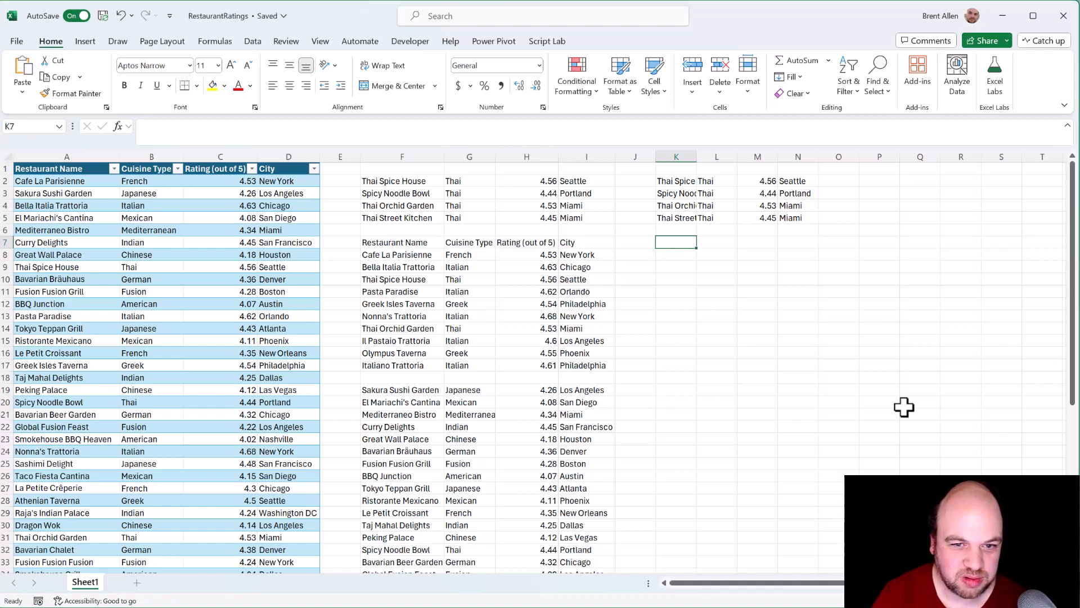
pyautogui.write('=FILTER(')
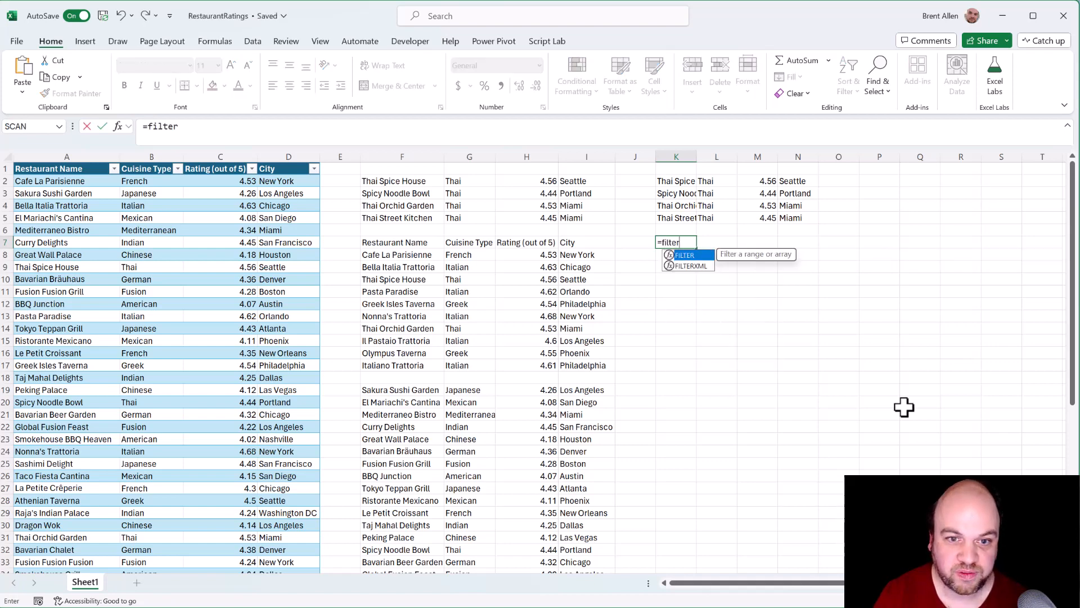
pyautogui.write('t')
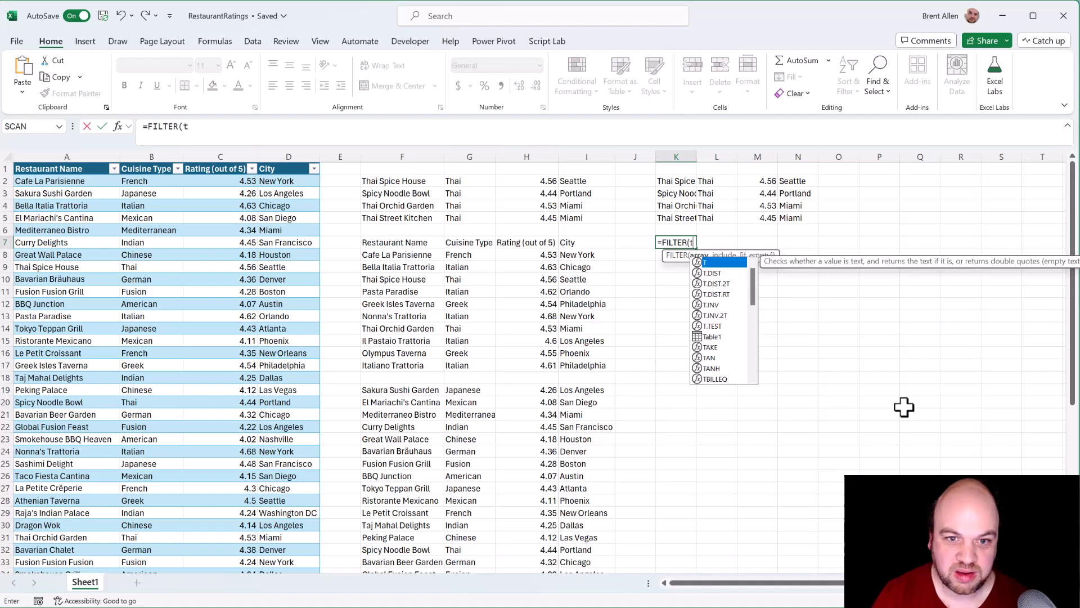
pyautogui.press('BackSpace')
pyautogui.write('table')
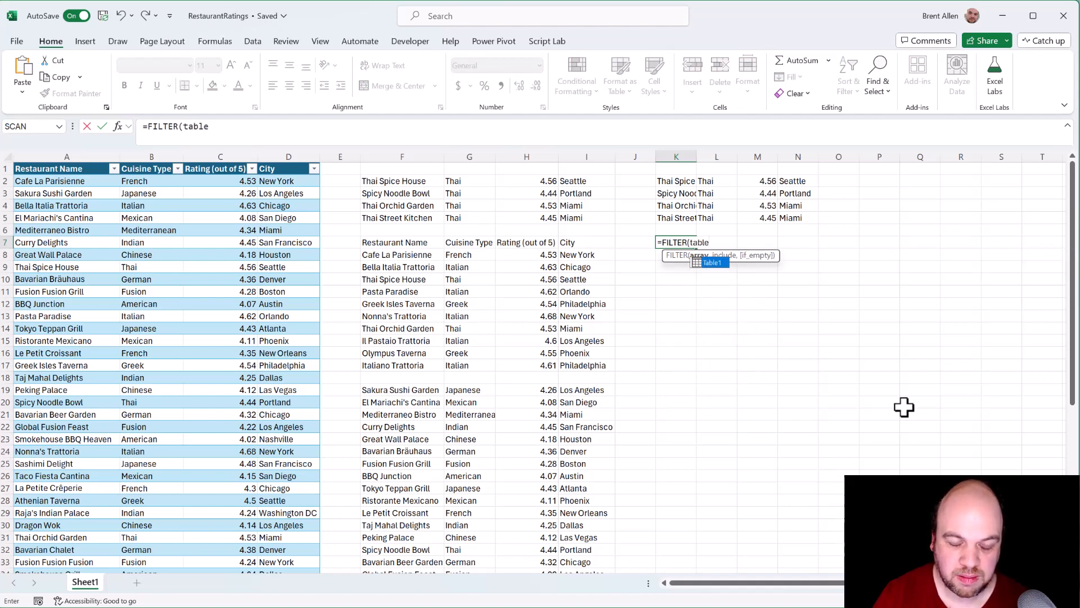
pyautogui.press('Tab')
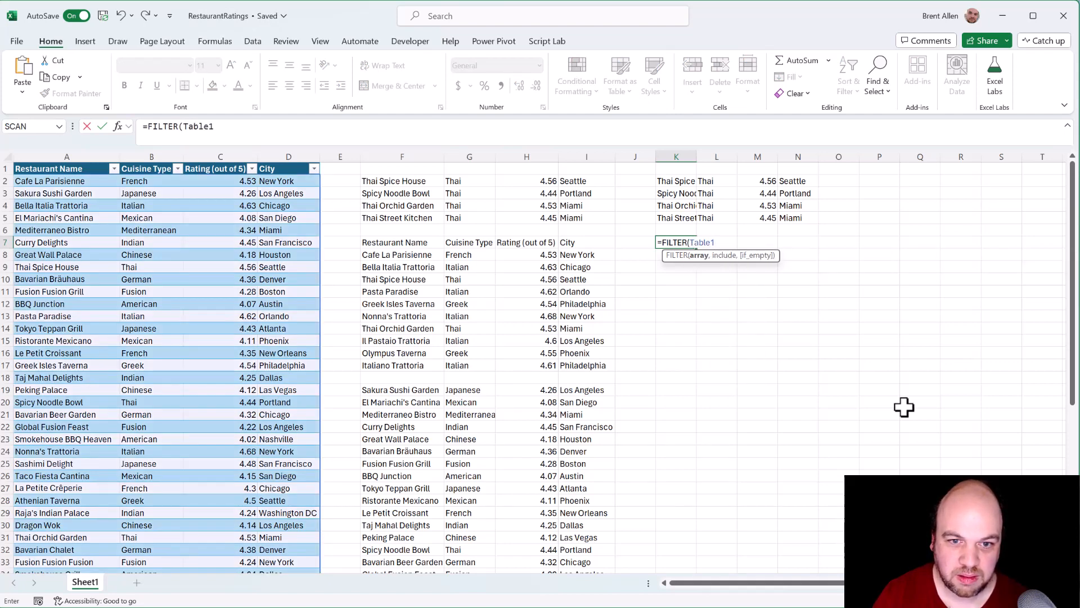
# Step: Complete the K7 formula with the include condition Table1[Rating (out of 5)]>4.5 and enter it
pyautogui.write(',tab')
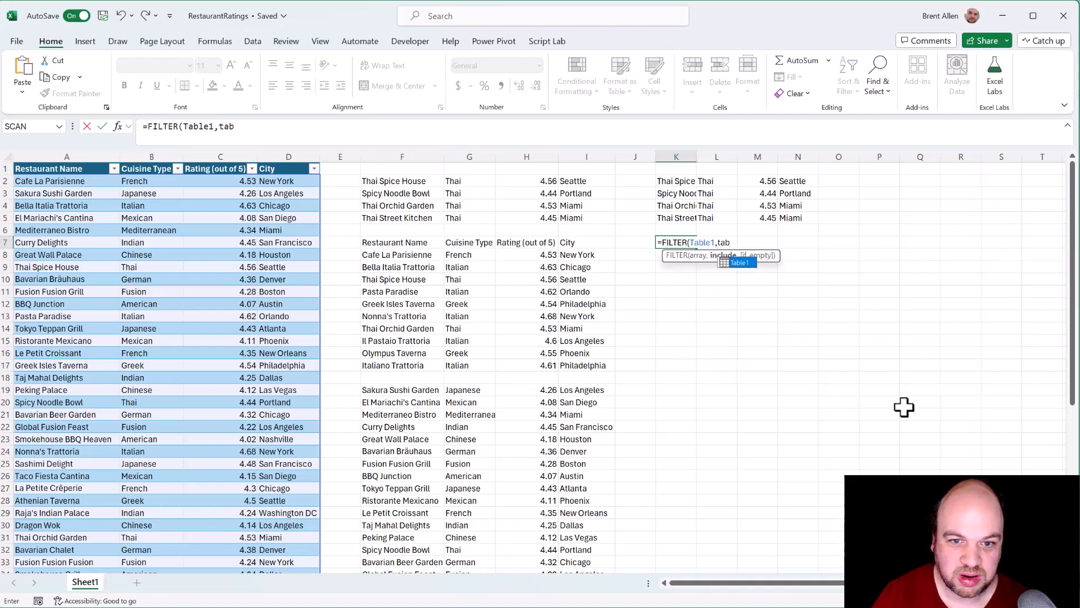
pyautogui.press('Tab')
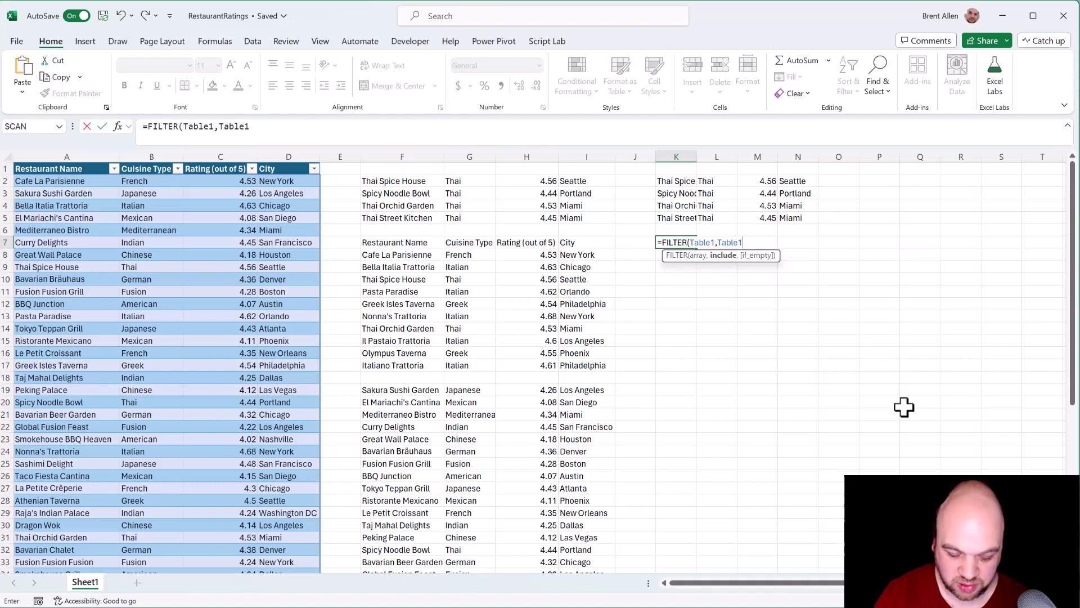
pyautogui.write('[')
pyautogui.press('Down')
pyautogui.press('Down')
pyautogui.press('Tab')
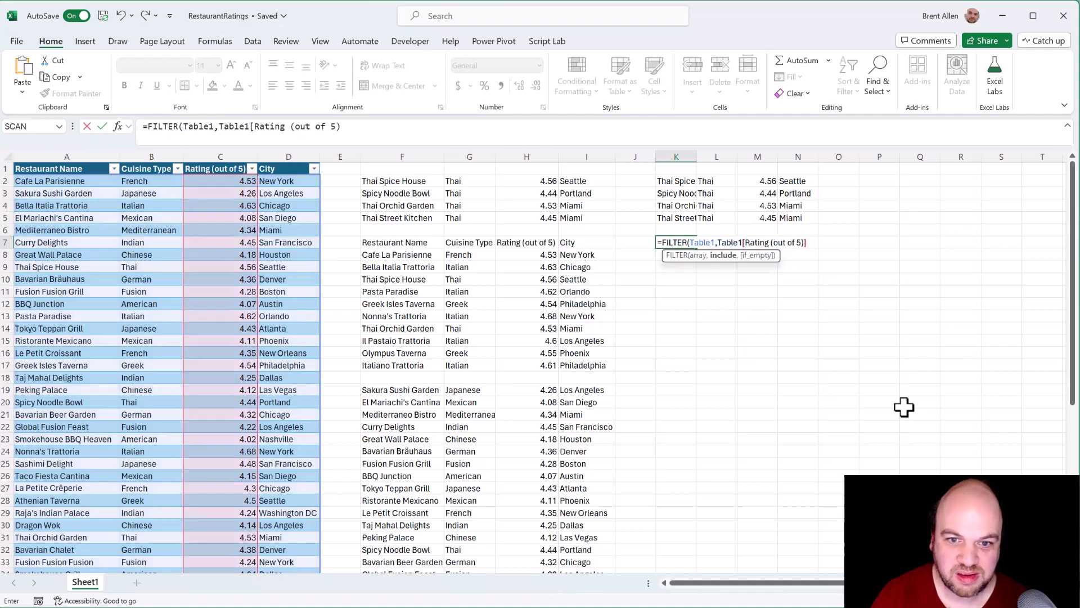
pyautogui.write(']>')
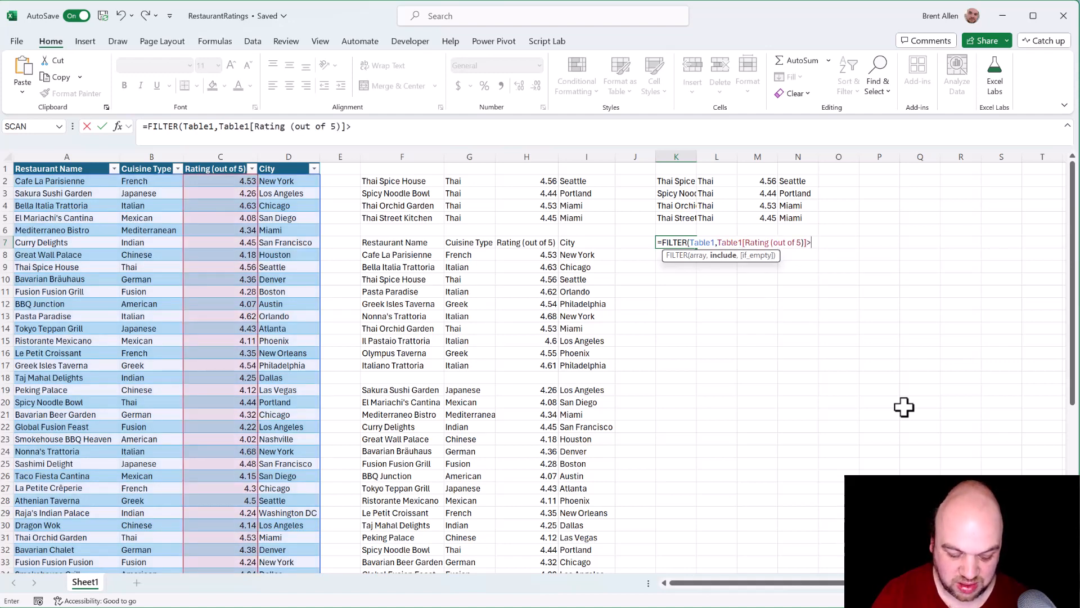
pyautogui.write('4.5')
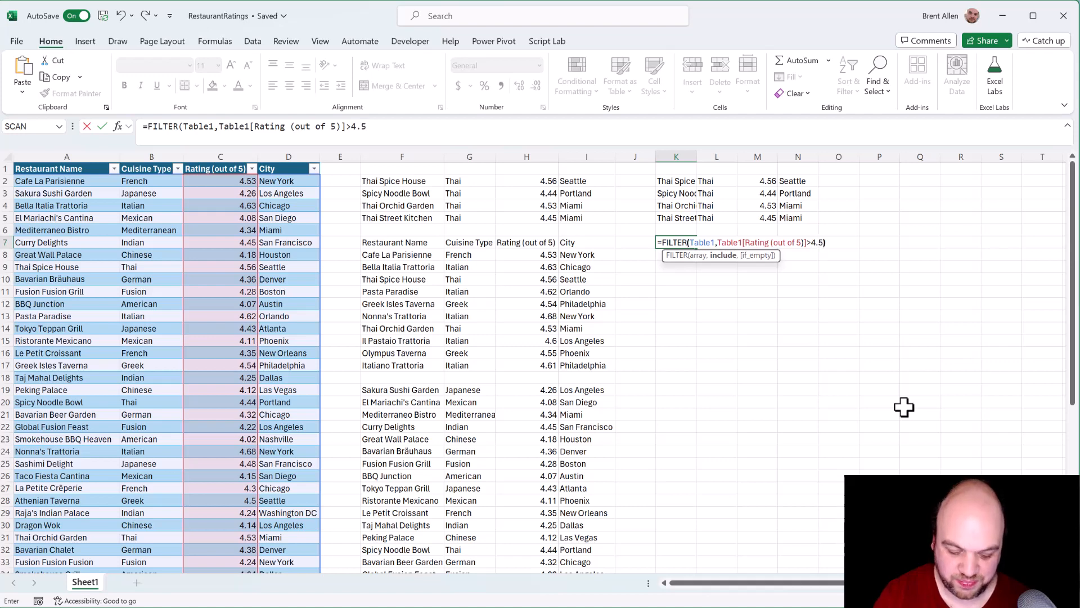
pyautogui.write(')')
pyautogui.press('Return')
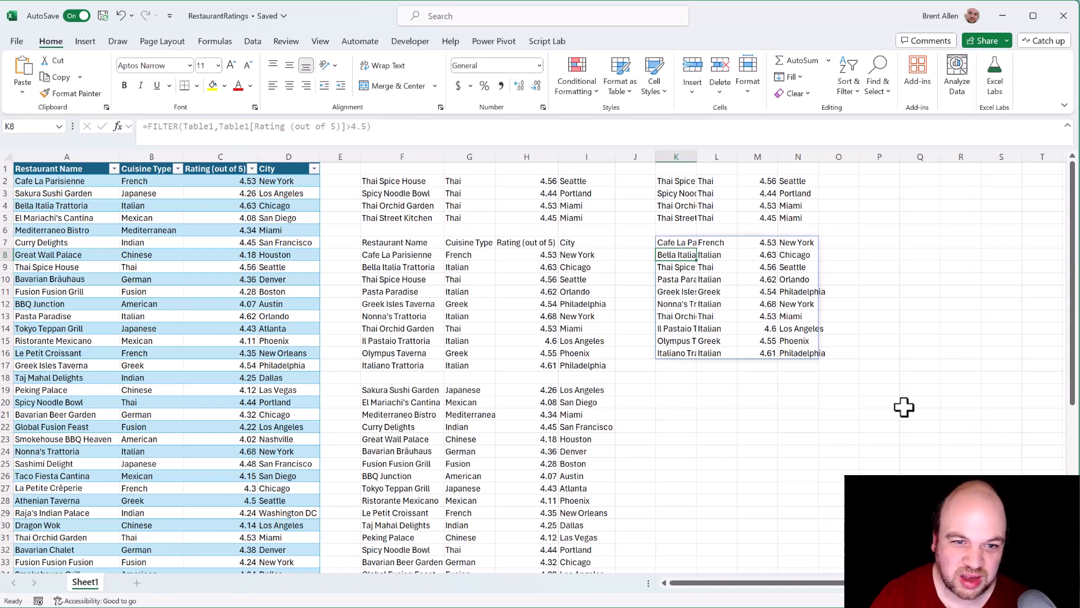
pyautogui.press('Up')
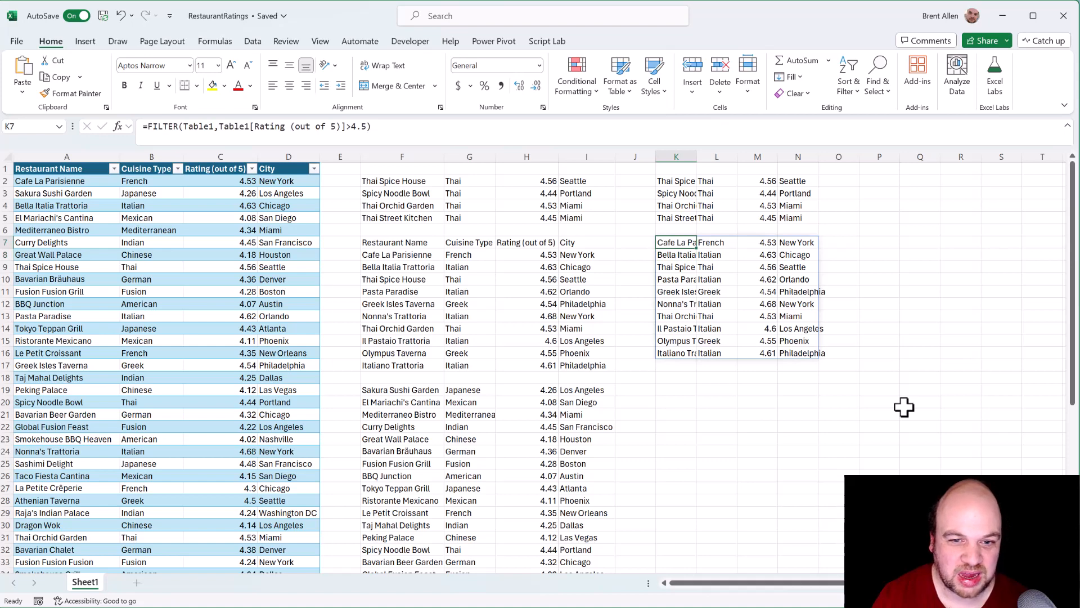